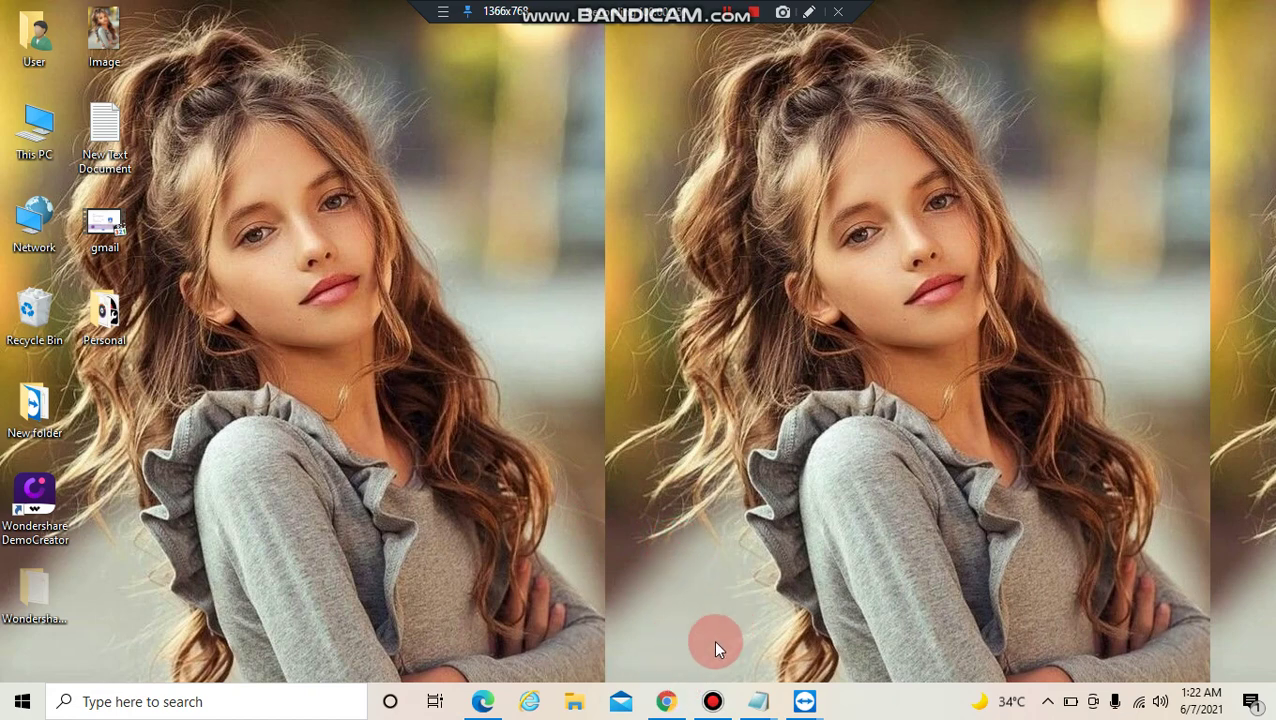
Launch Chrome from the taskbar to bring up the Google homepage
left_click(667, 700)
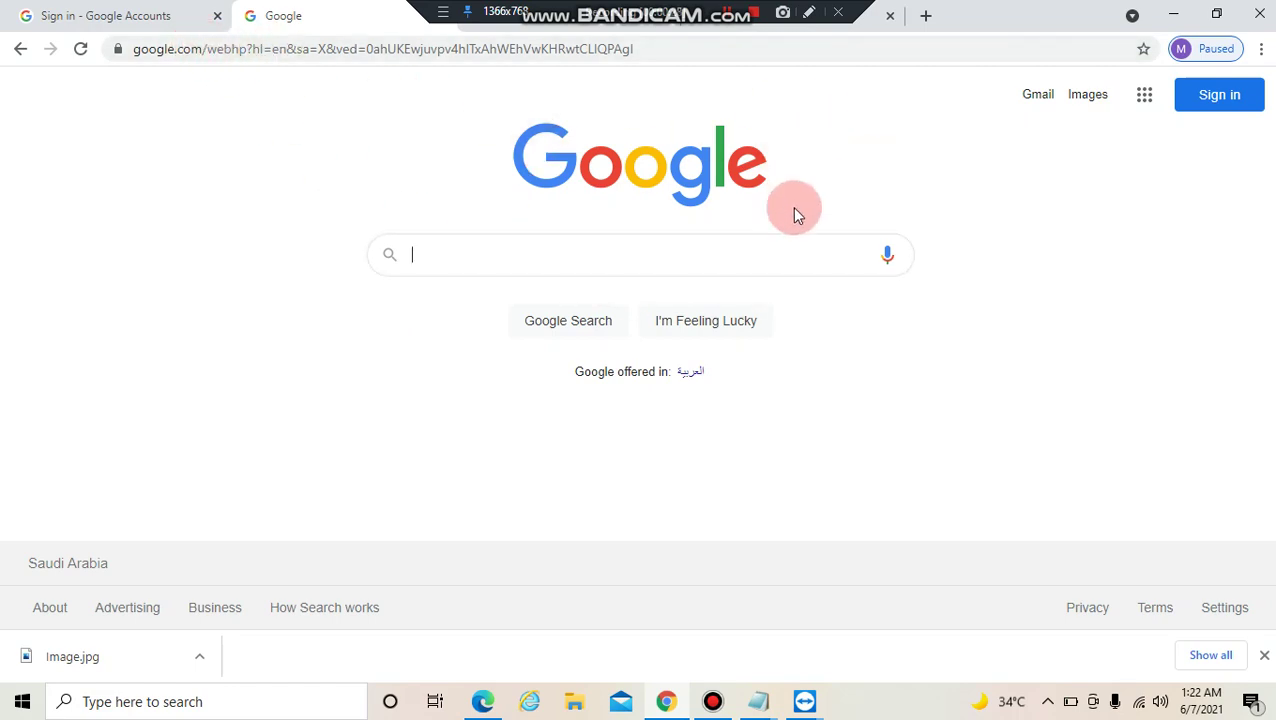
Search Google for 'create new email account' and open the Create your Google Account result
left_click(556, 259)
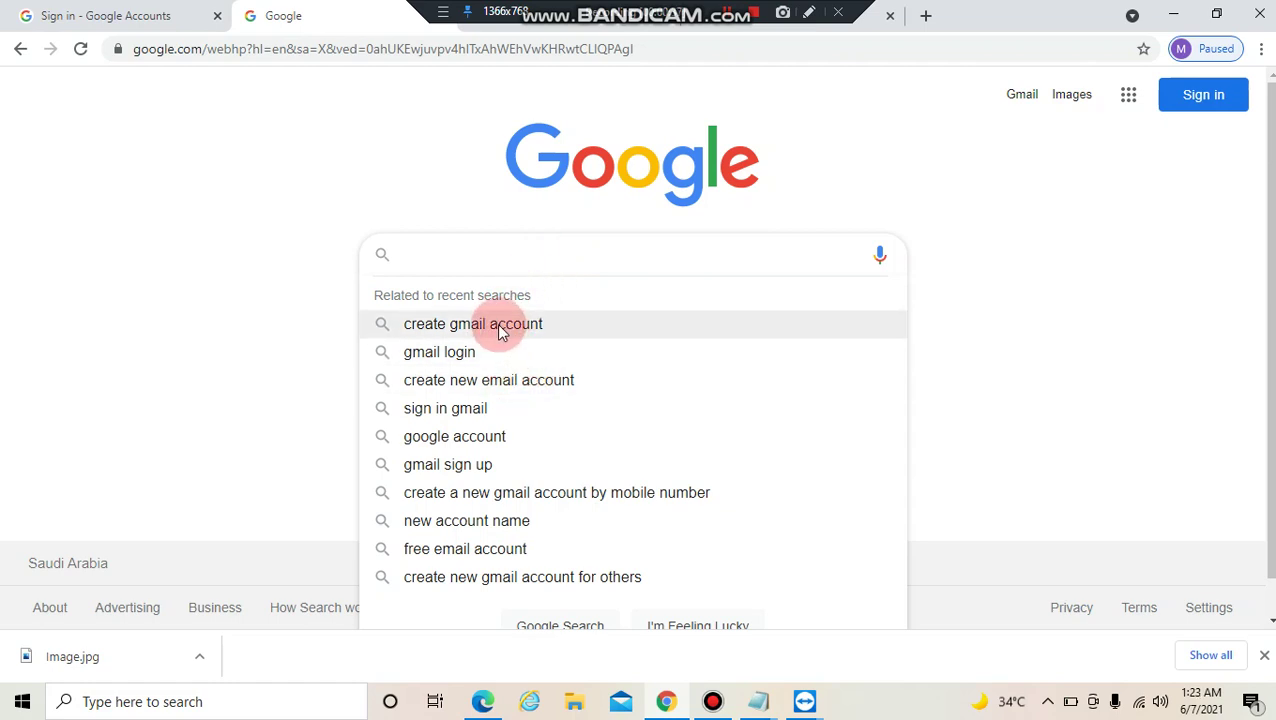
left_click(497, 380)
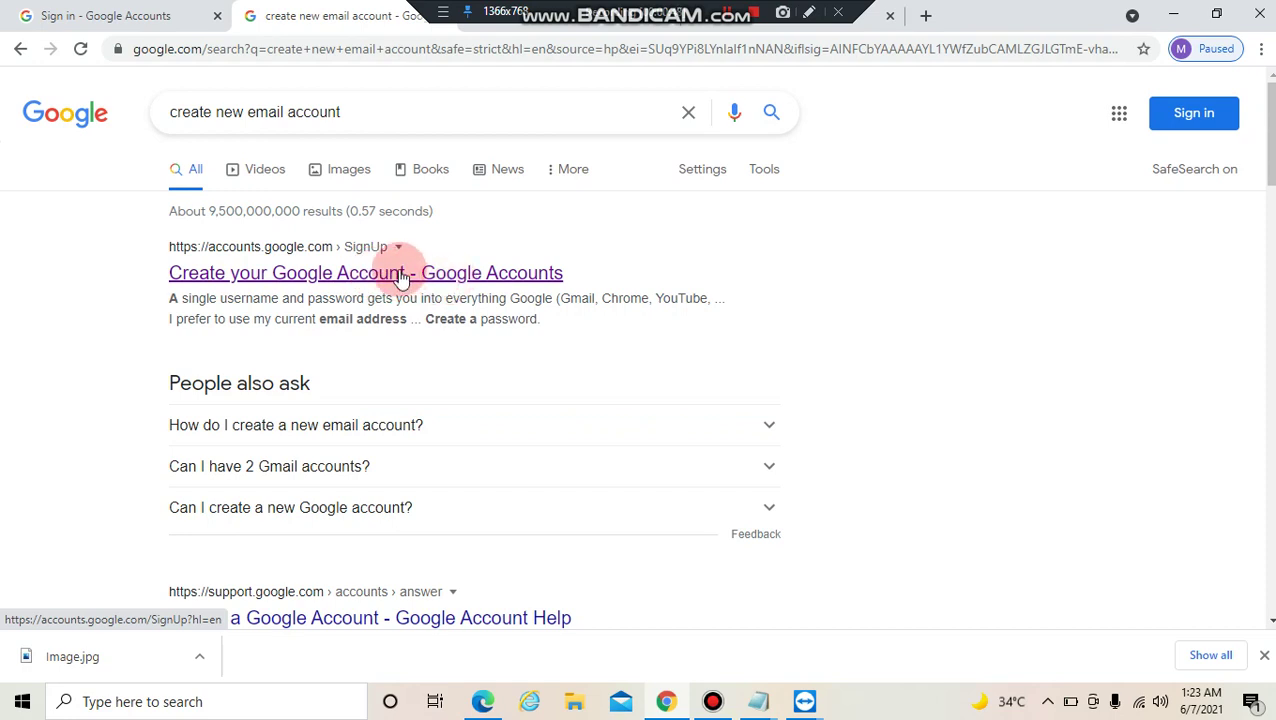
left_click(402, 275)
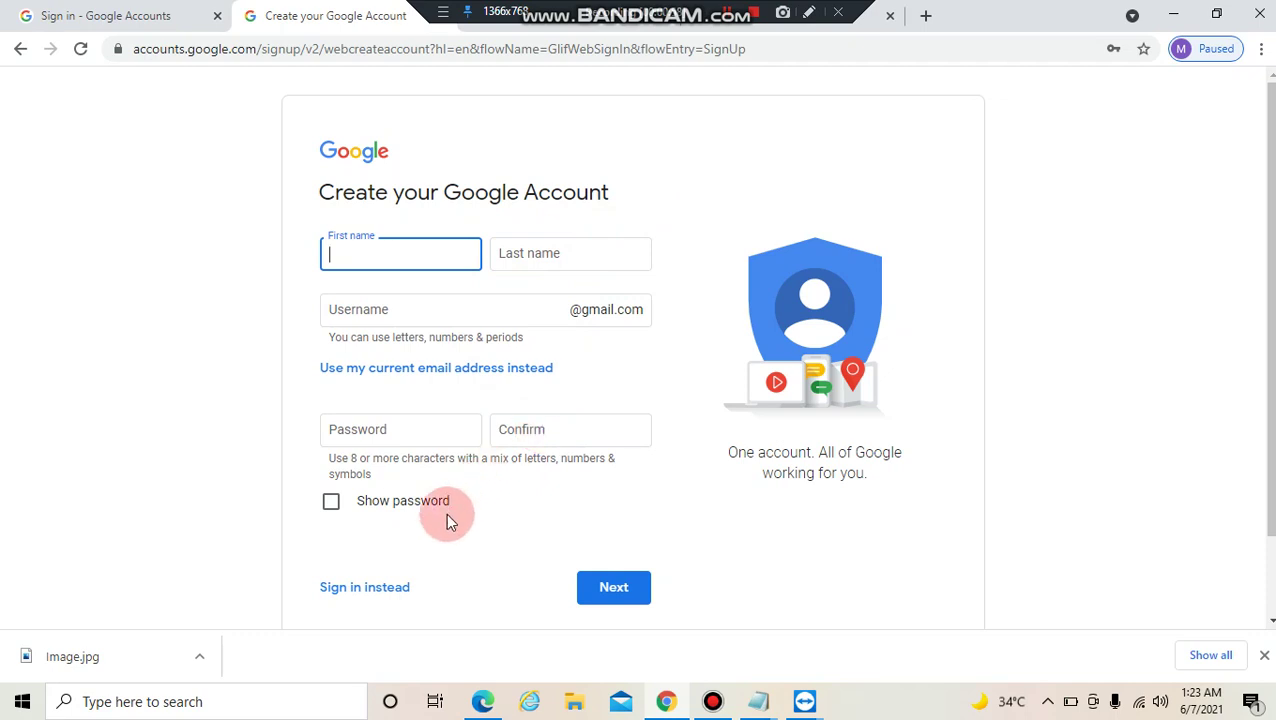
Enter the account holder's first and last name on the signup form
left_click(411, 250)
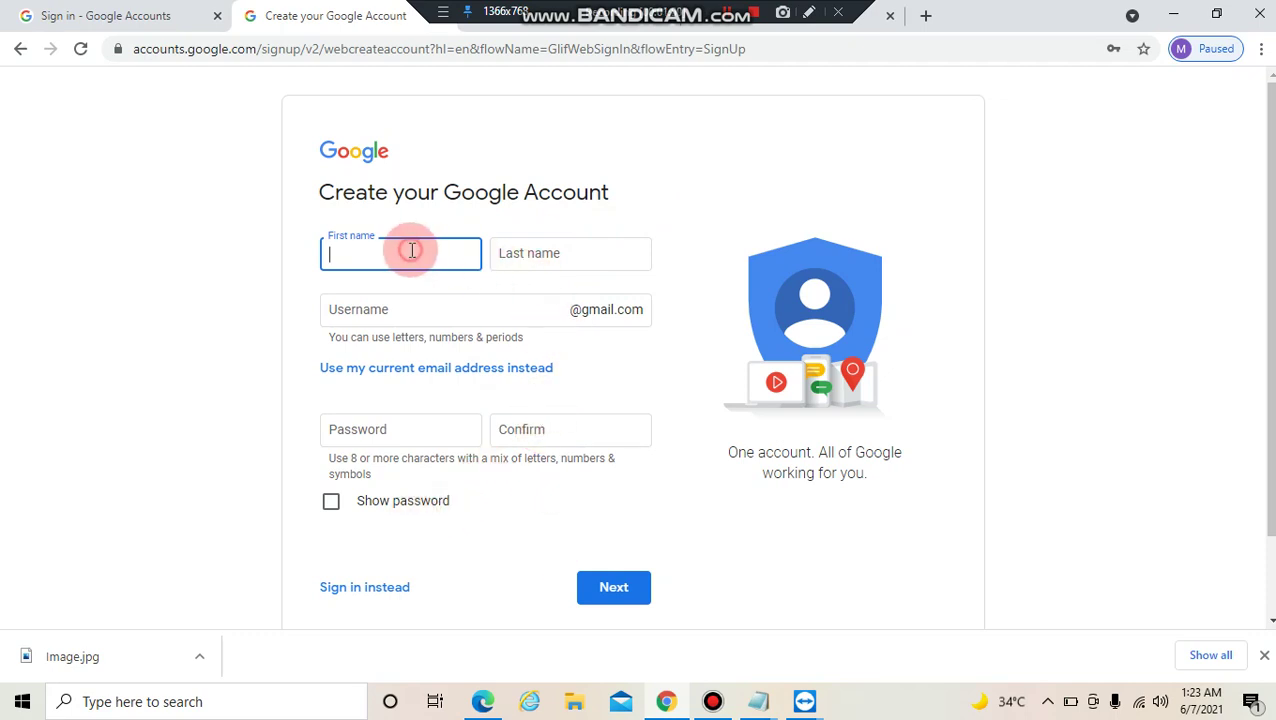
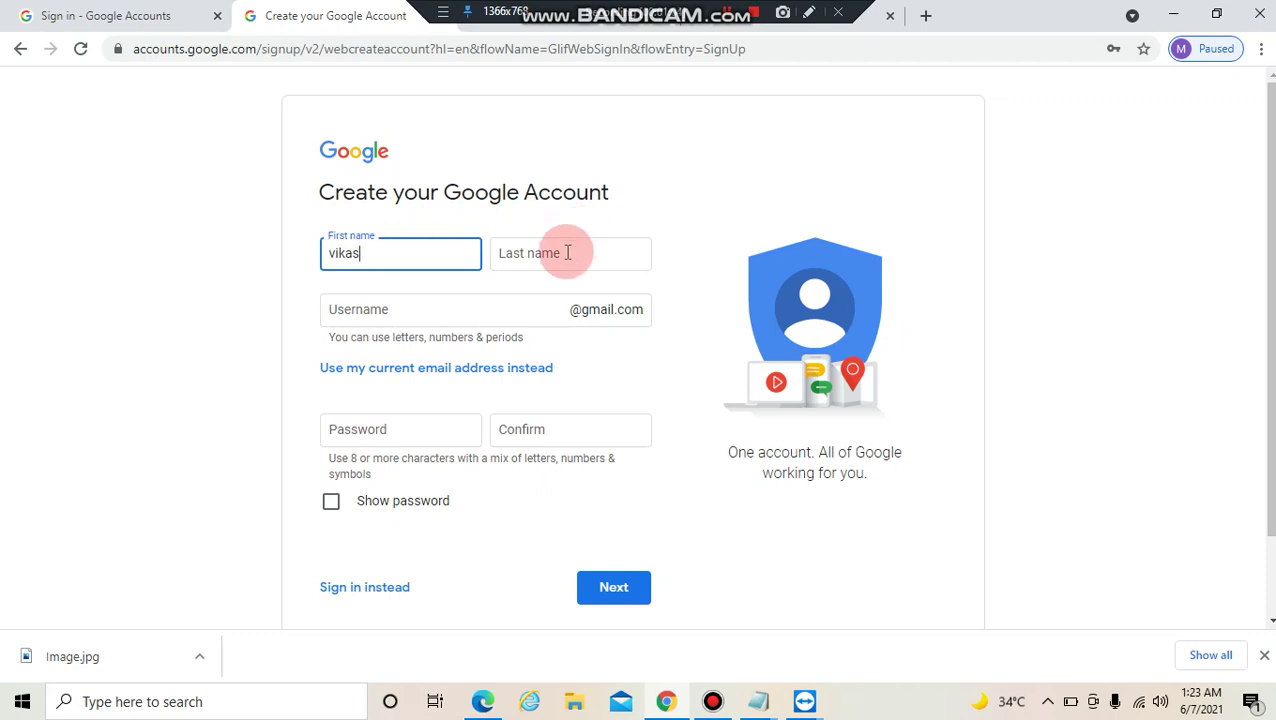
left_click(567, 252)
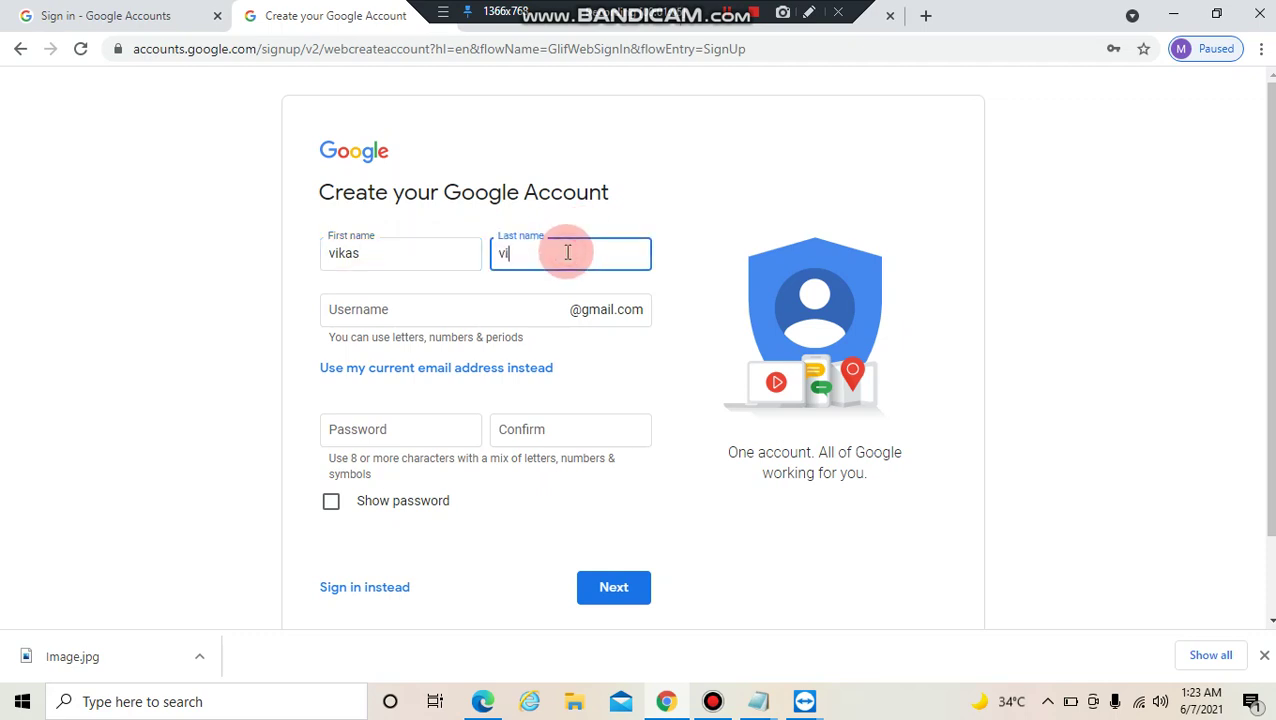
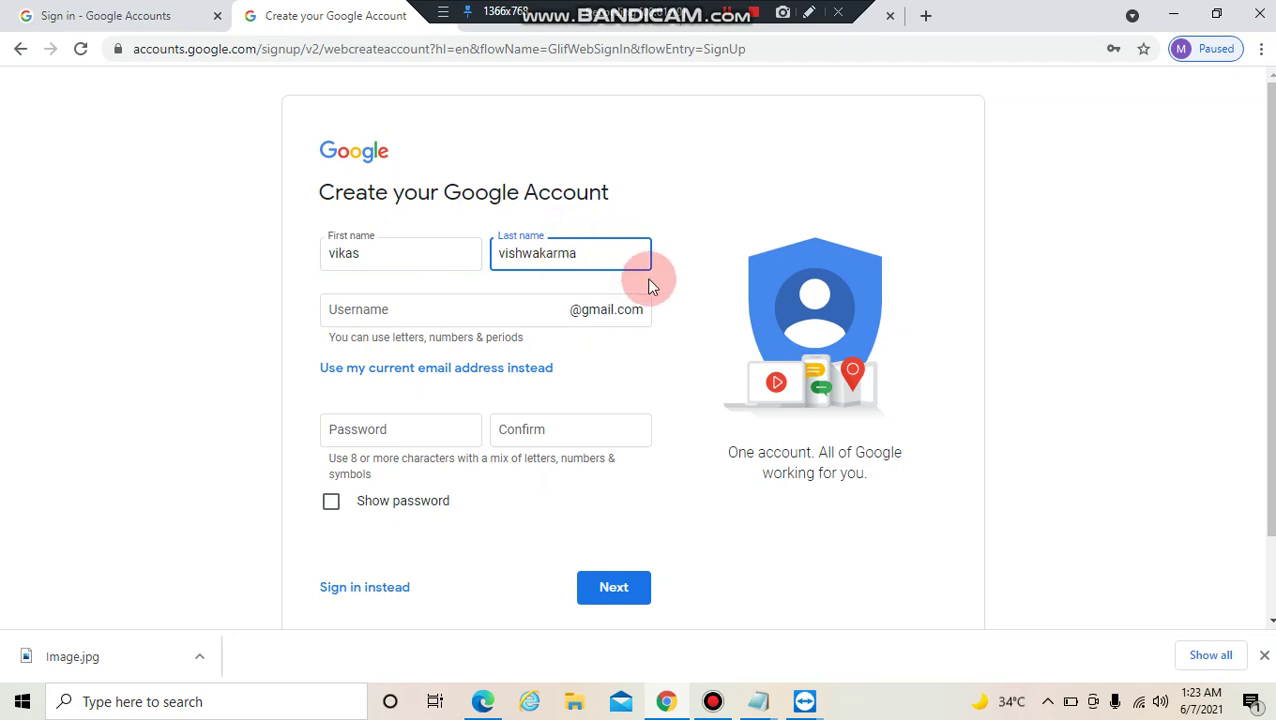
Try a username and replace it with Google's suggested available username when it's taken
left_click(518, 313)
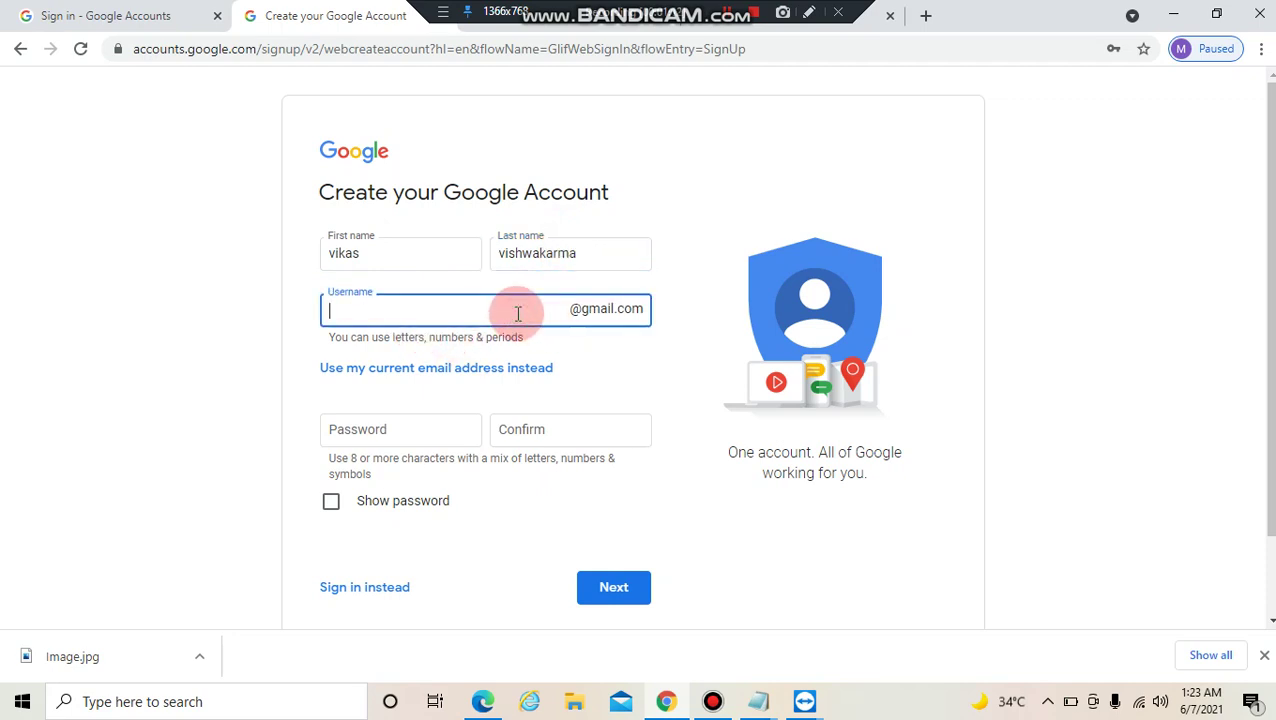
left_click(589, 354)
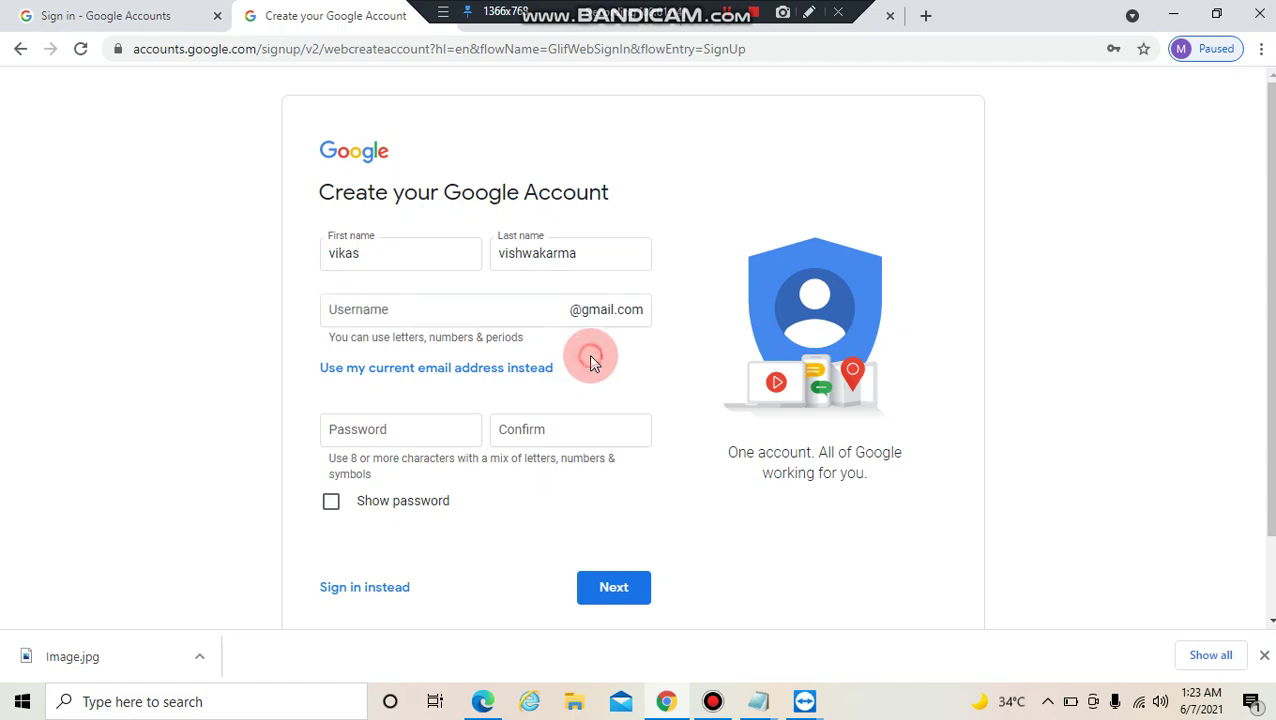
left_click(480, 305)
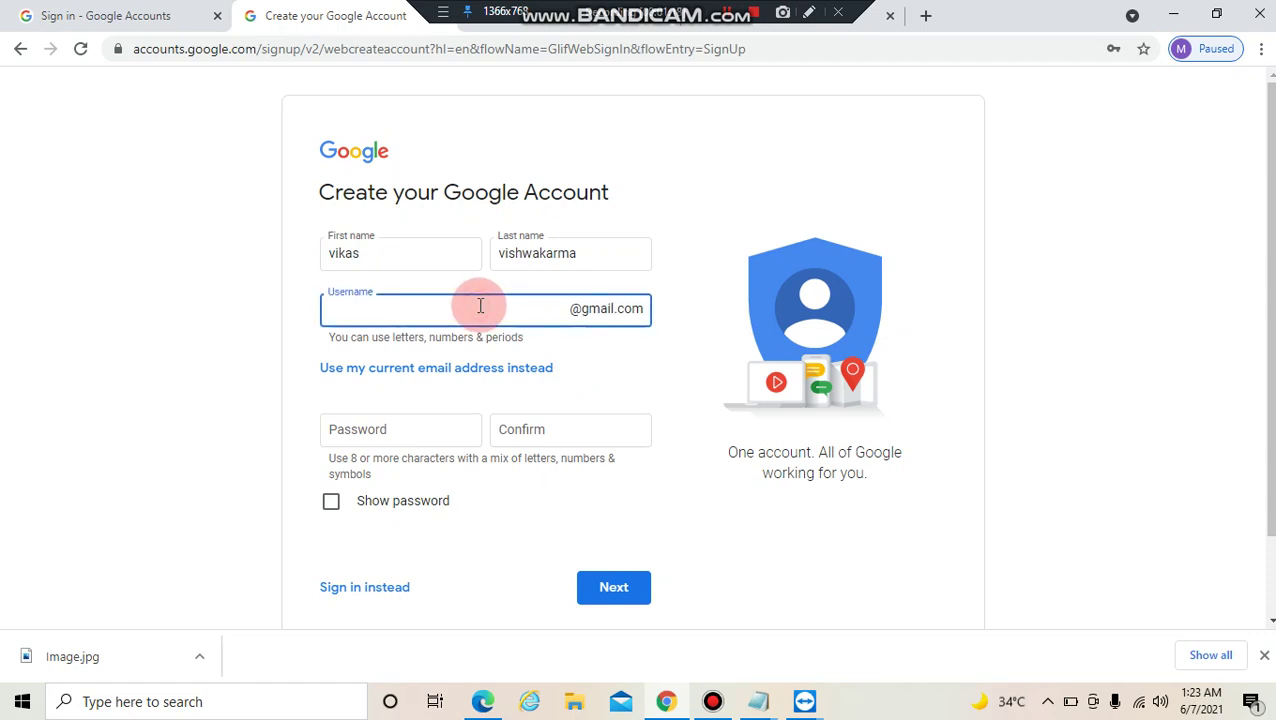
left_click(659, 399)
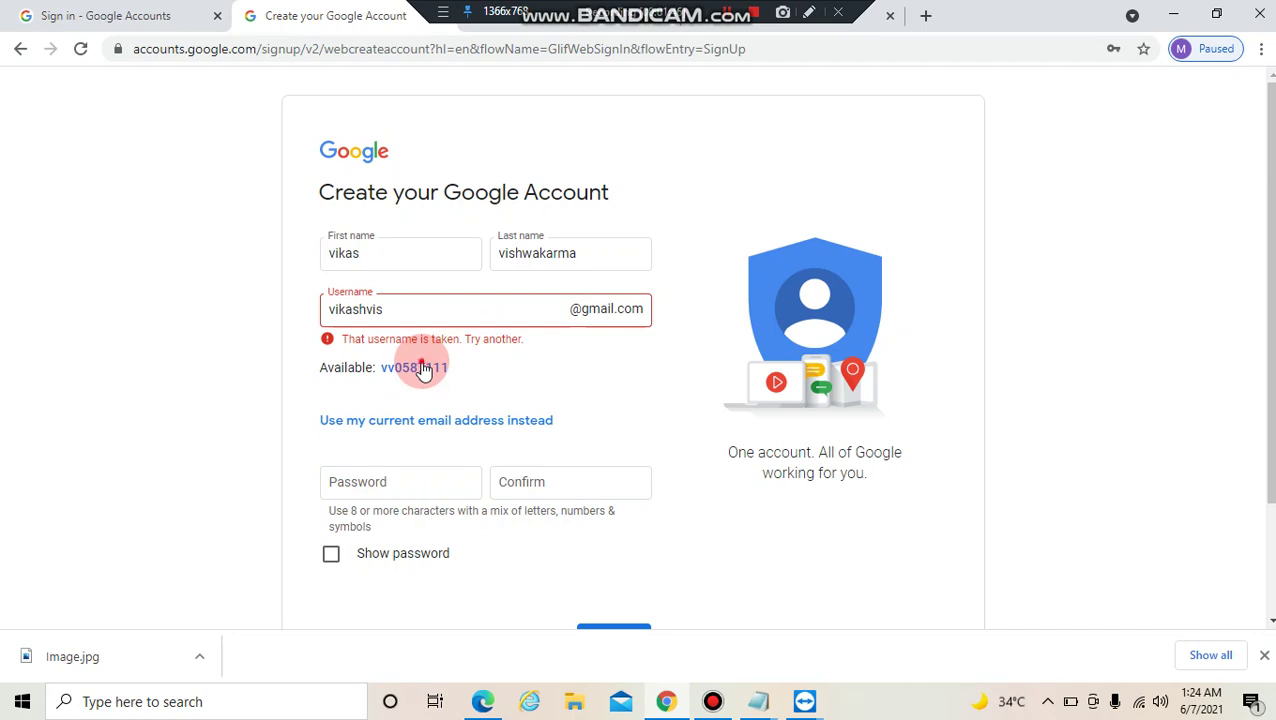
left_click(422, 367)
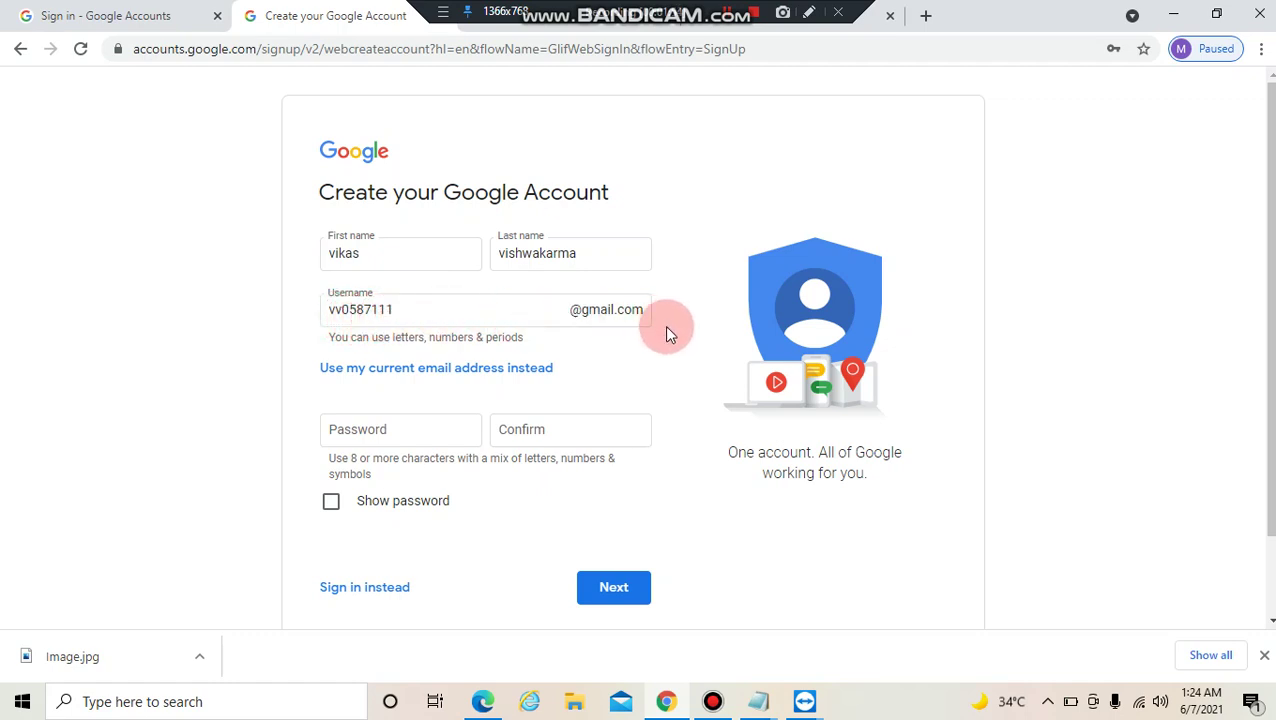
left_click_drag(400, 392, 396, 424)
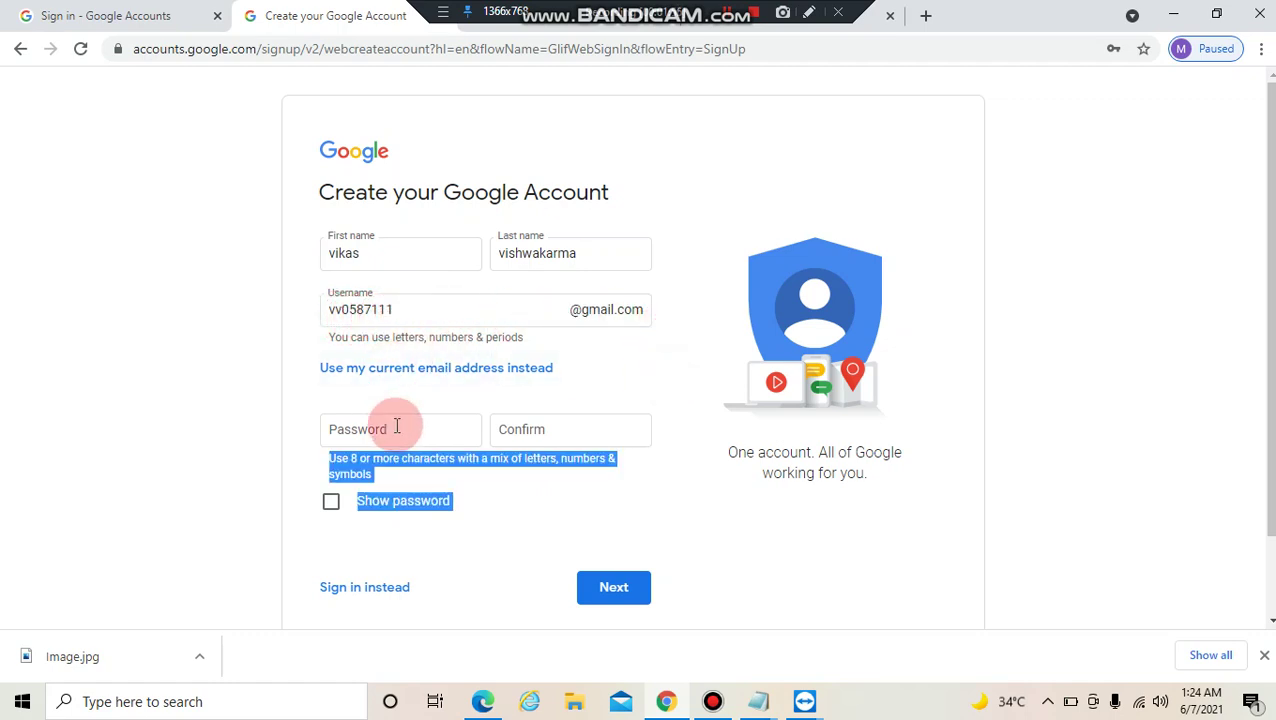
Enter the new account password in both the Password and Confirm fields
left_click(397, 427)
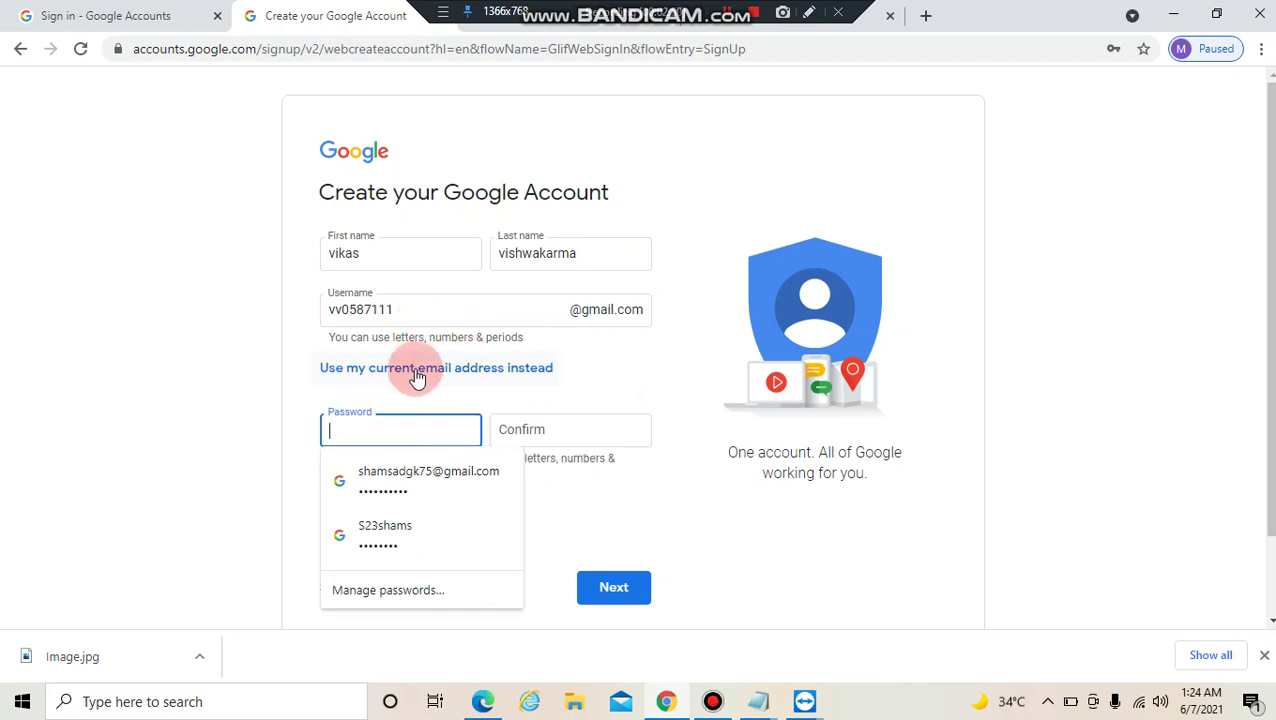
left_click(366, 435)
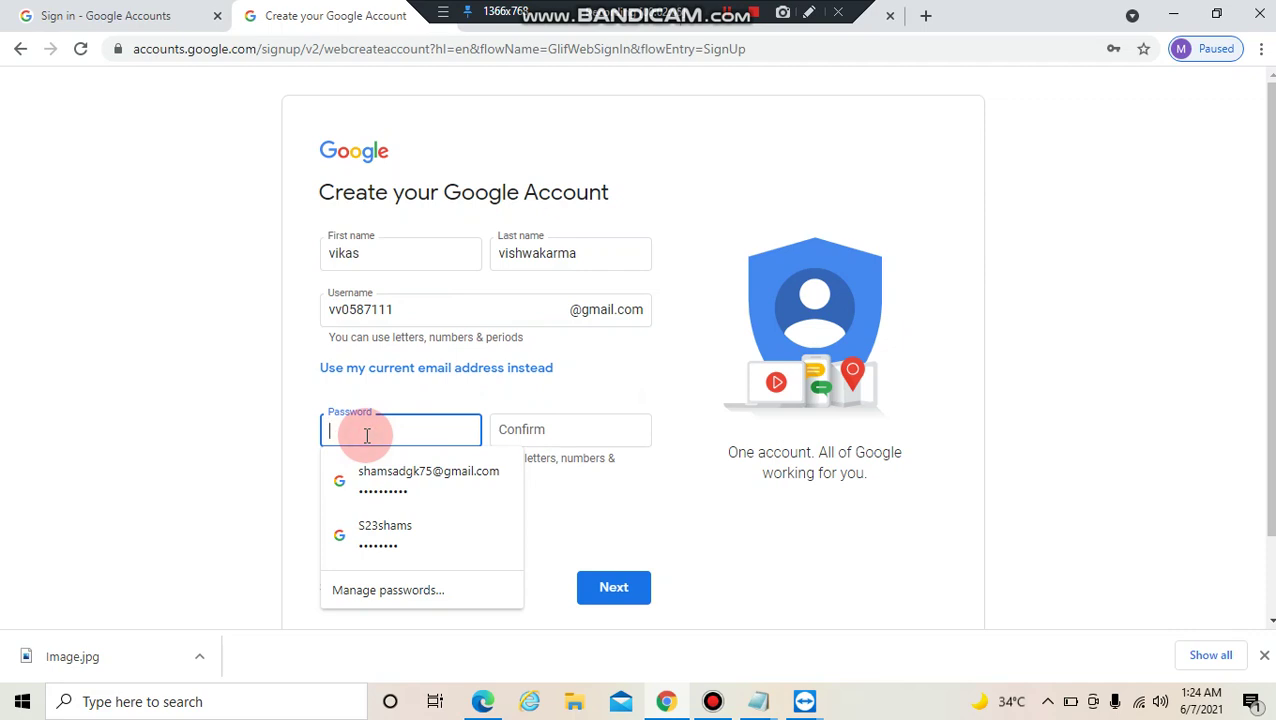
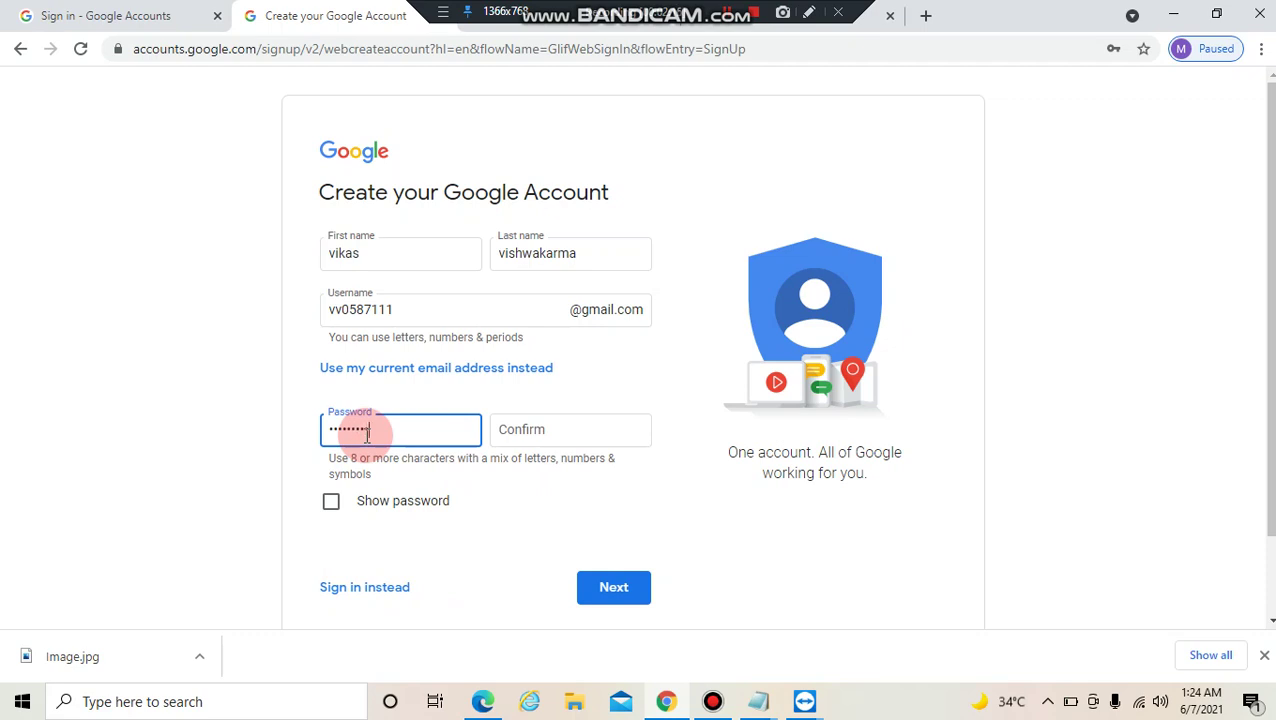
left_click(519, 431)
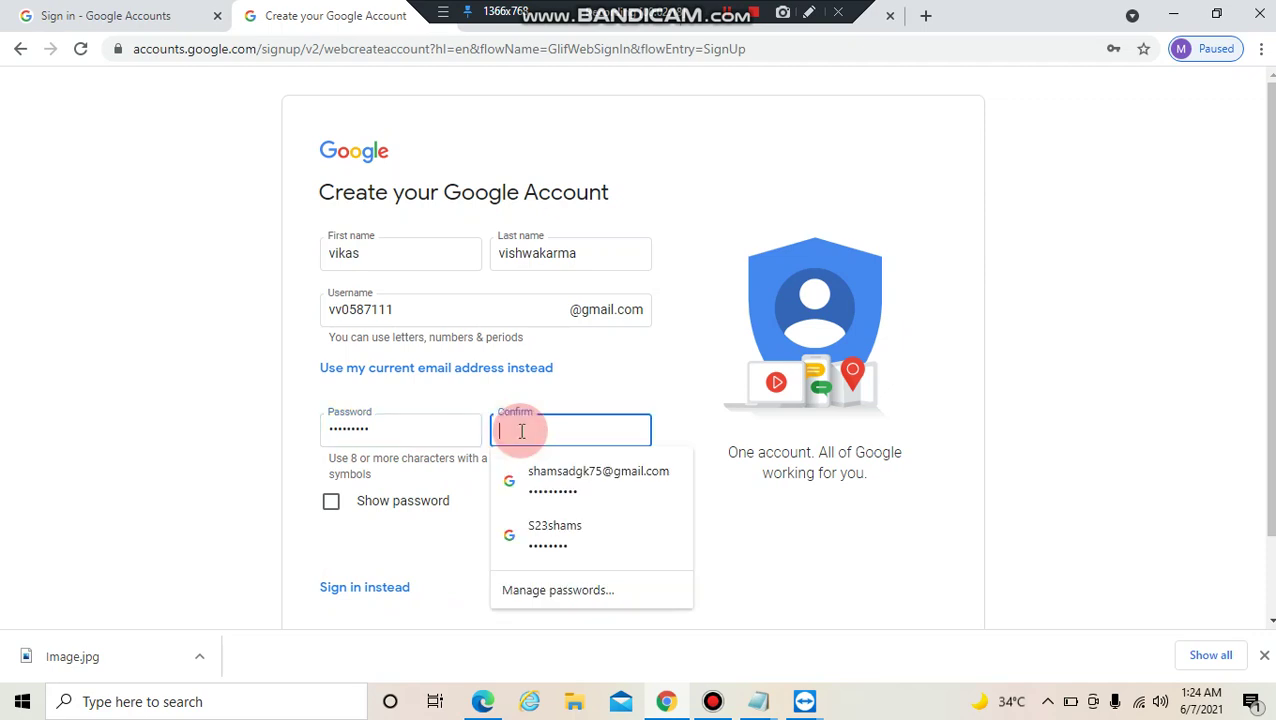
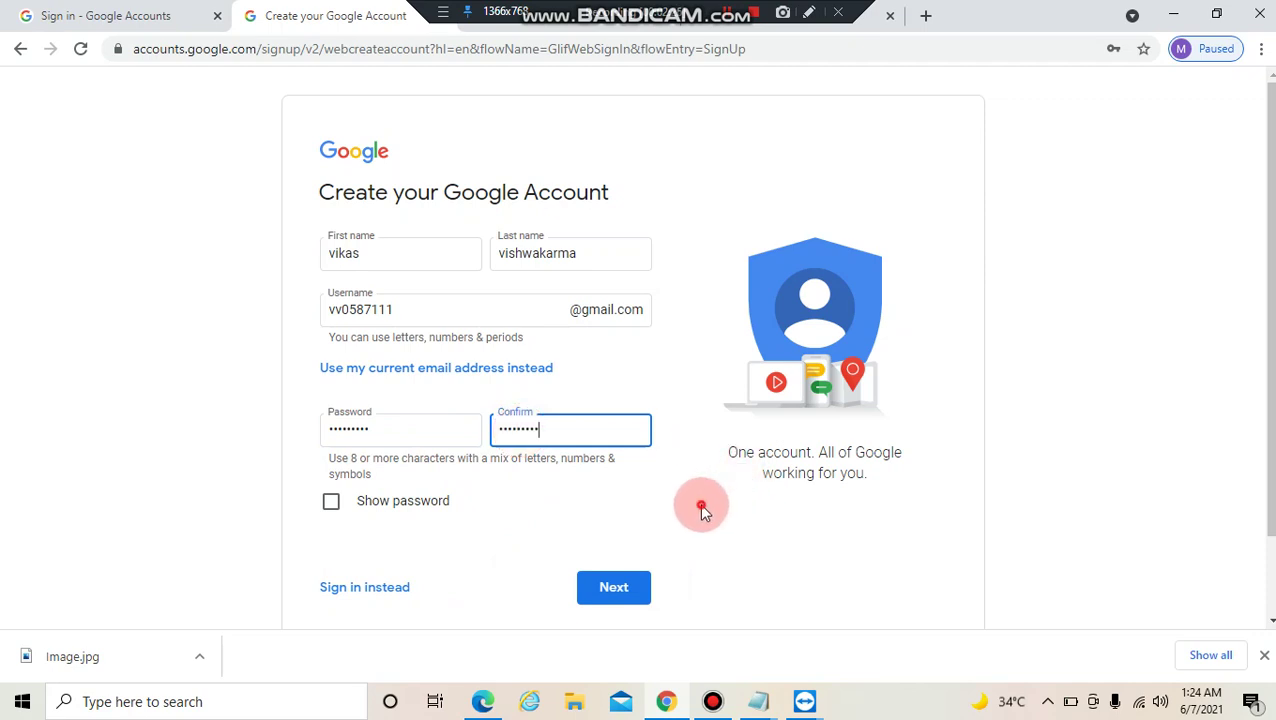
left_click_drag(703, 504, 551, 507)
left_click(551, 507)
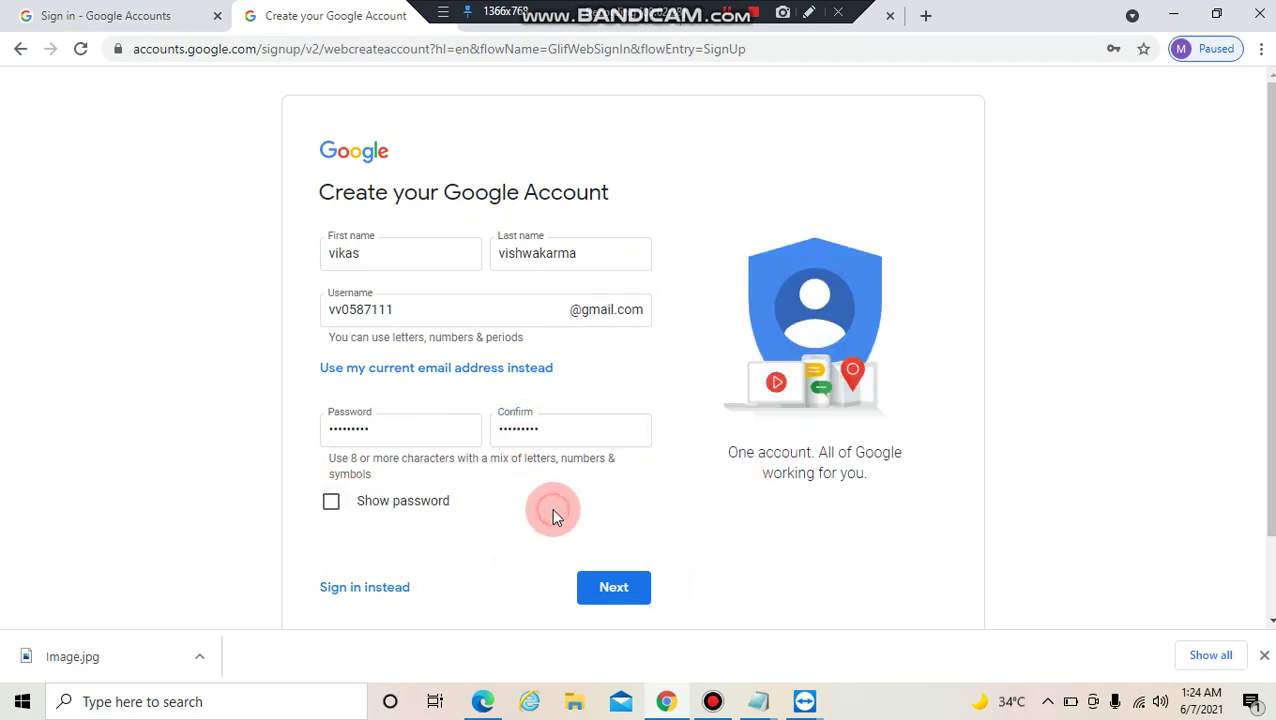
Reveal and re-hide the passwords to confirm they match, then submit the form
left_click(331, 503)
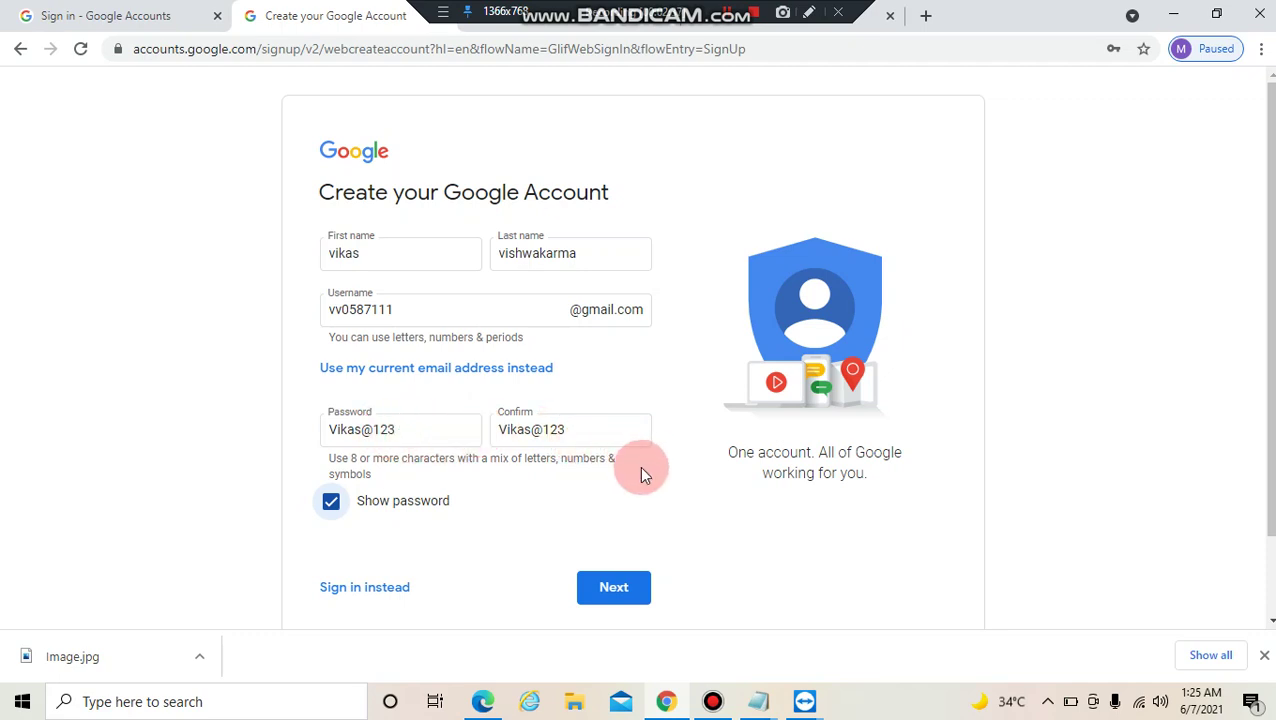
left_click(331, 502)
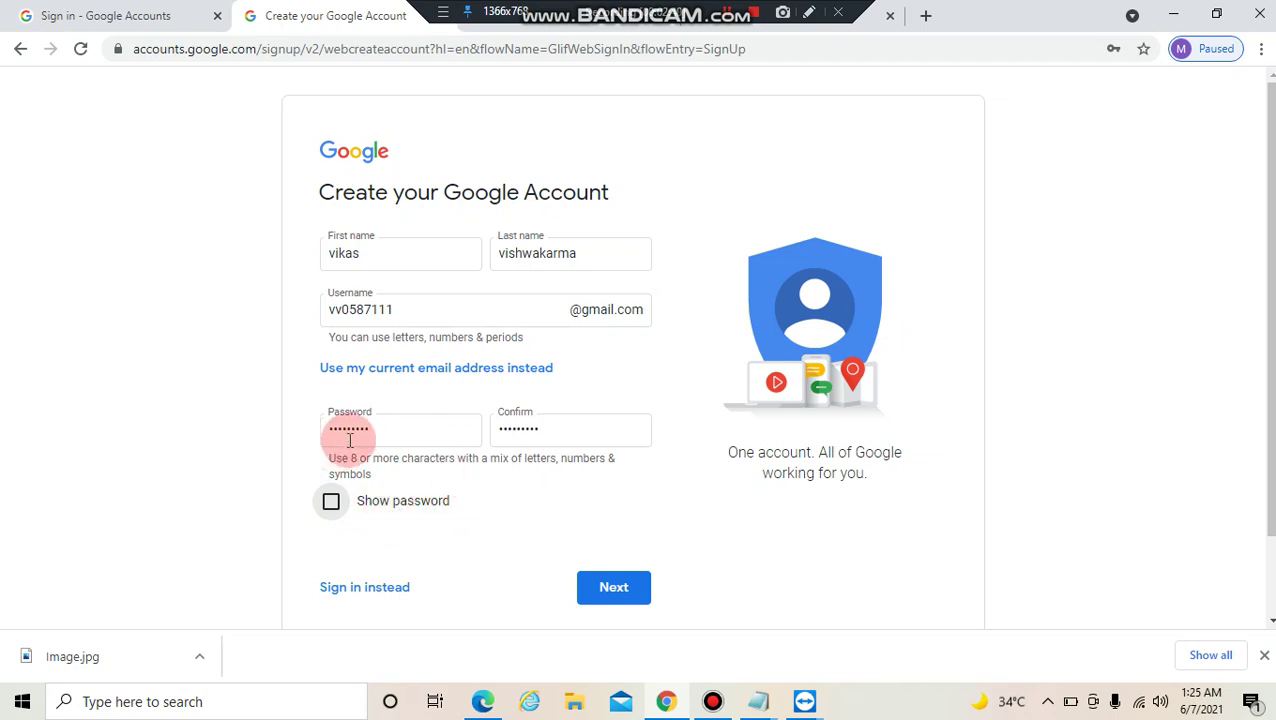
left_click(331, 503)
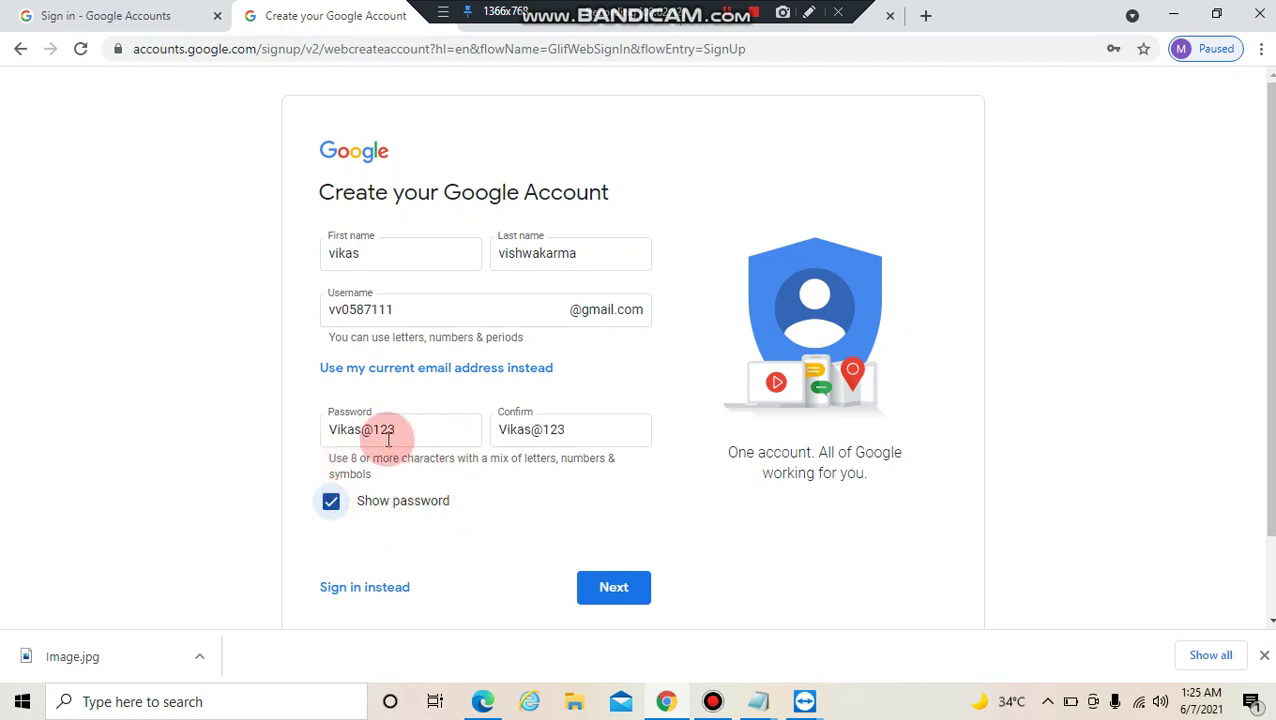
left_click(330, 503)
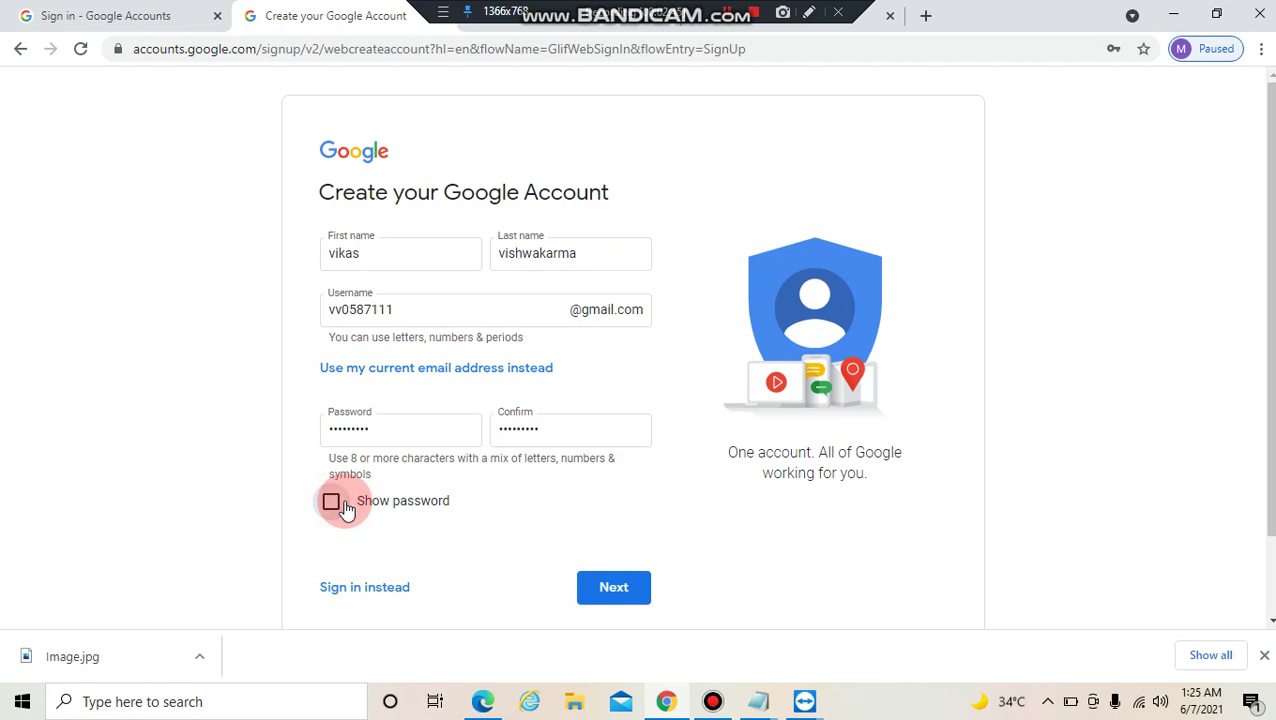
left_click(630, 590)
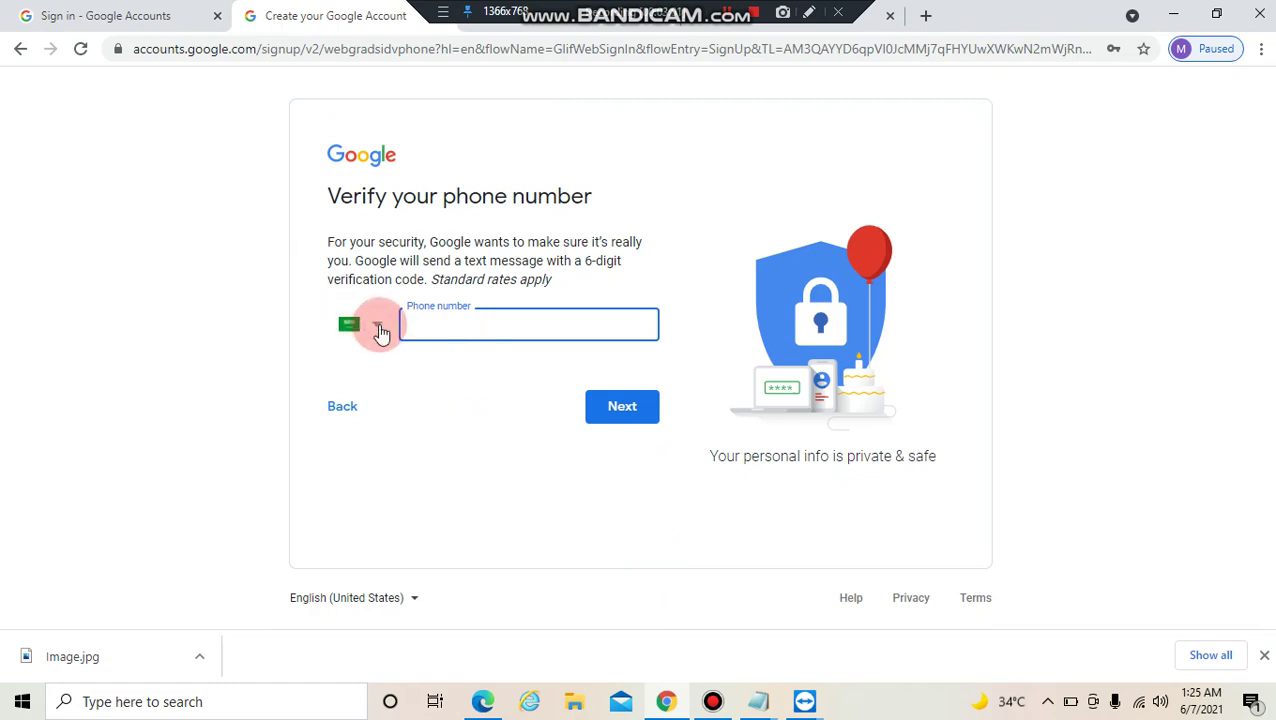
Keep Saudi Arabia (+966) as the country code and check the phone number in Notepad
left_click(380, 330)
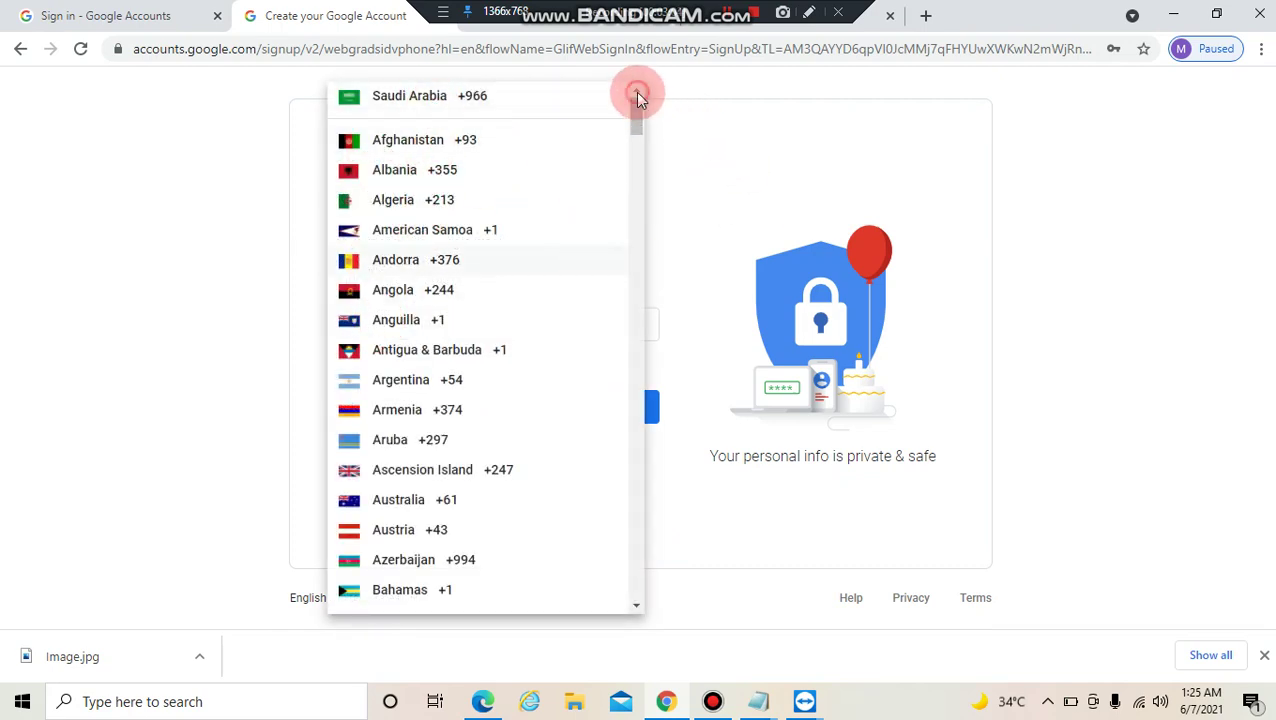
left_click(508, 95)
left_click(479, 320)
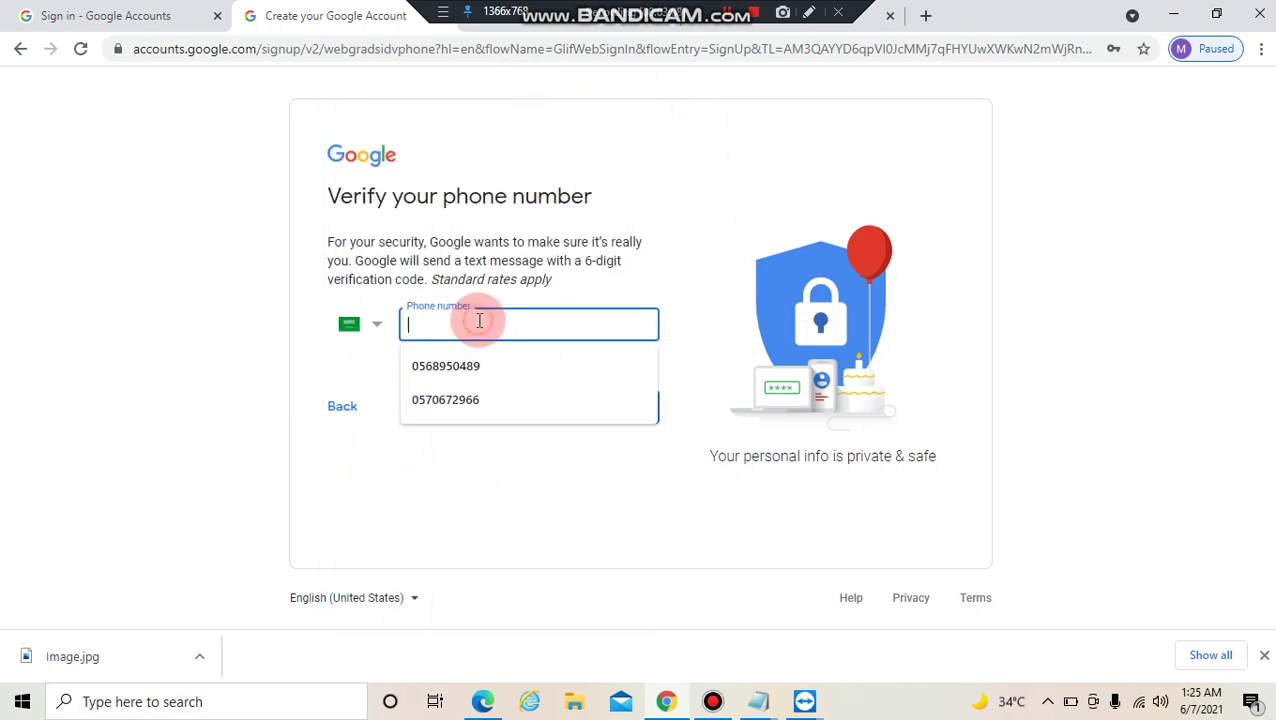
left_click(633, 274)
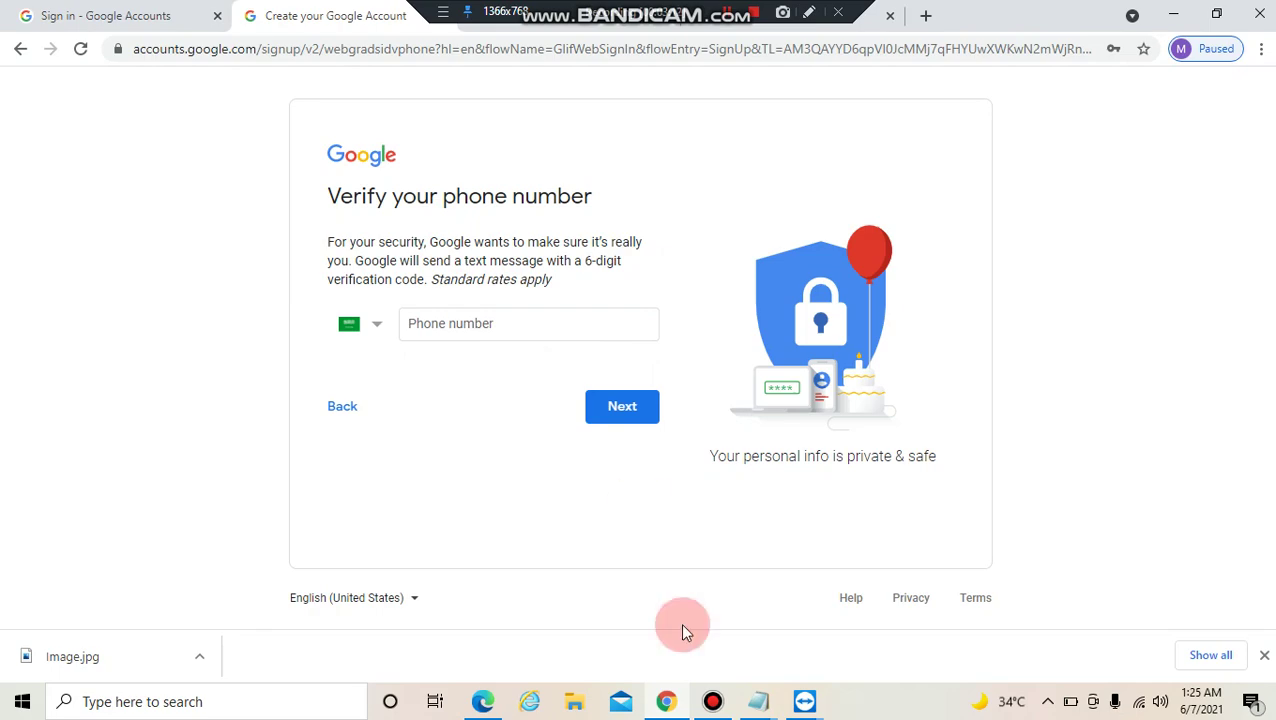
left_click(757, 703)
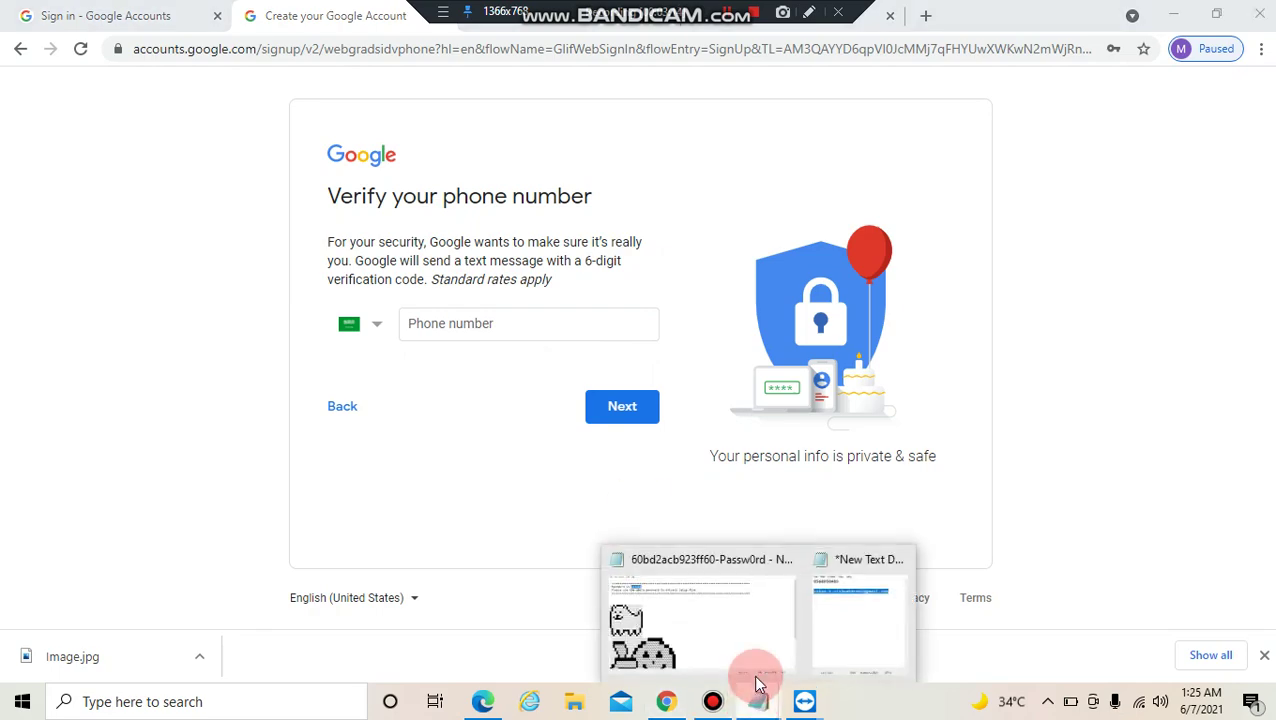
mouse_move(825, 603)
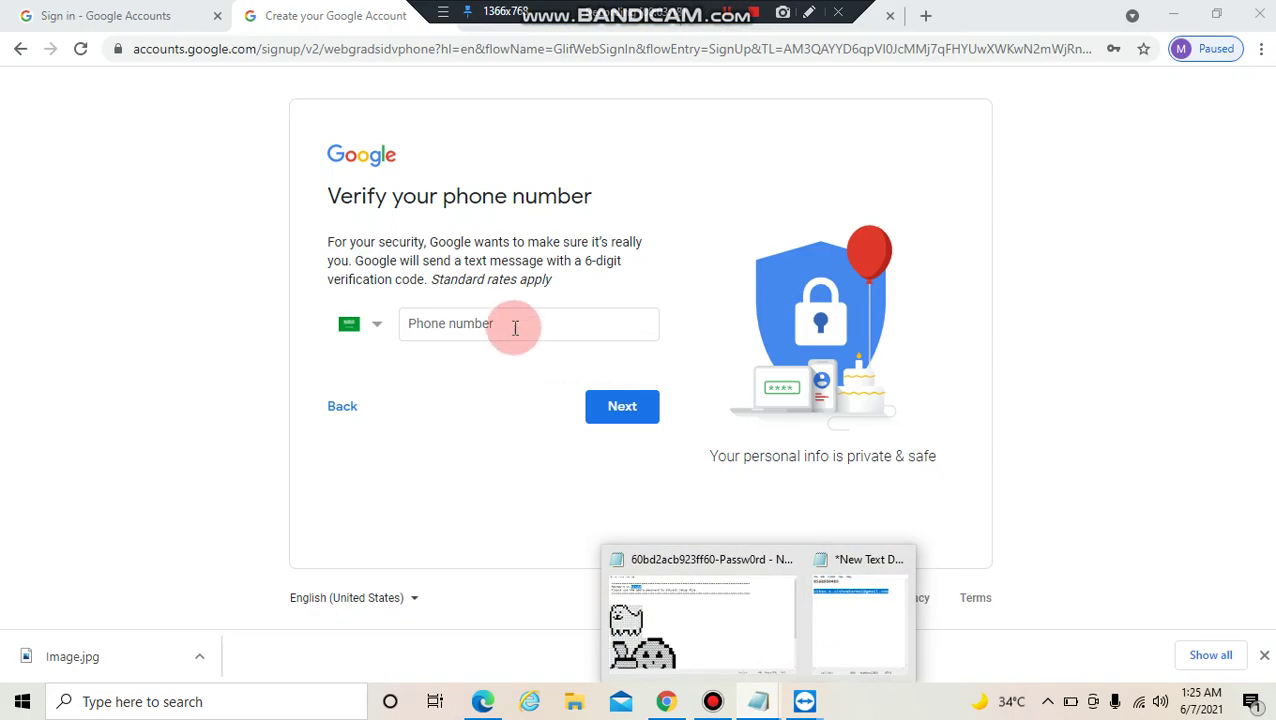
Fill in the saved phone number and submit it for verification
left_click(512, 325)
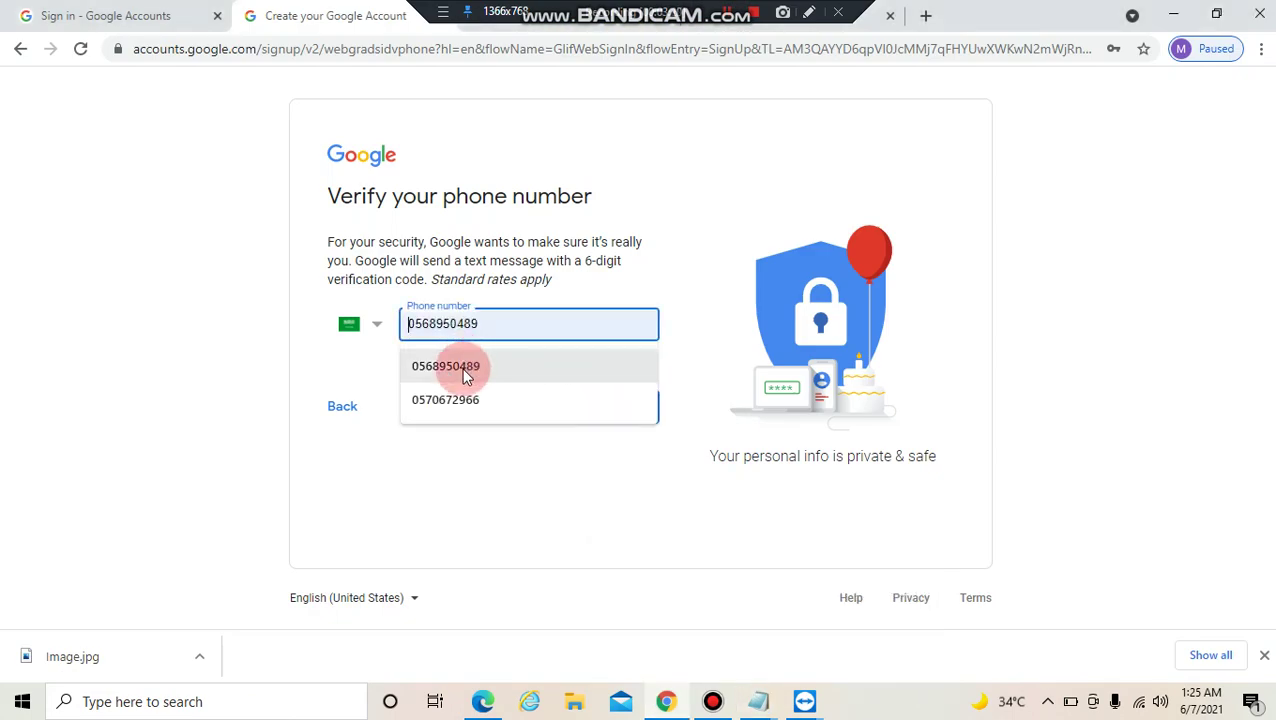
left_click(465, 369)
left_click(618, 408)
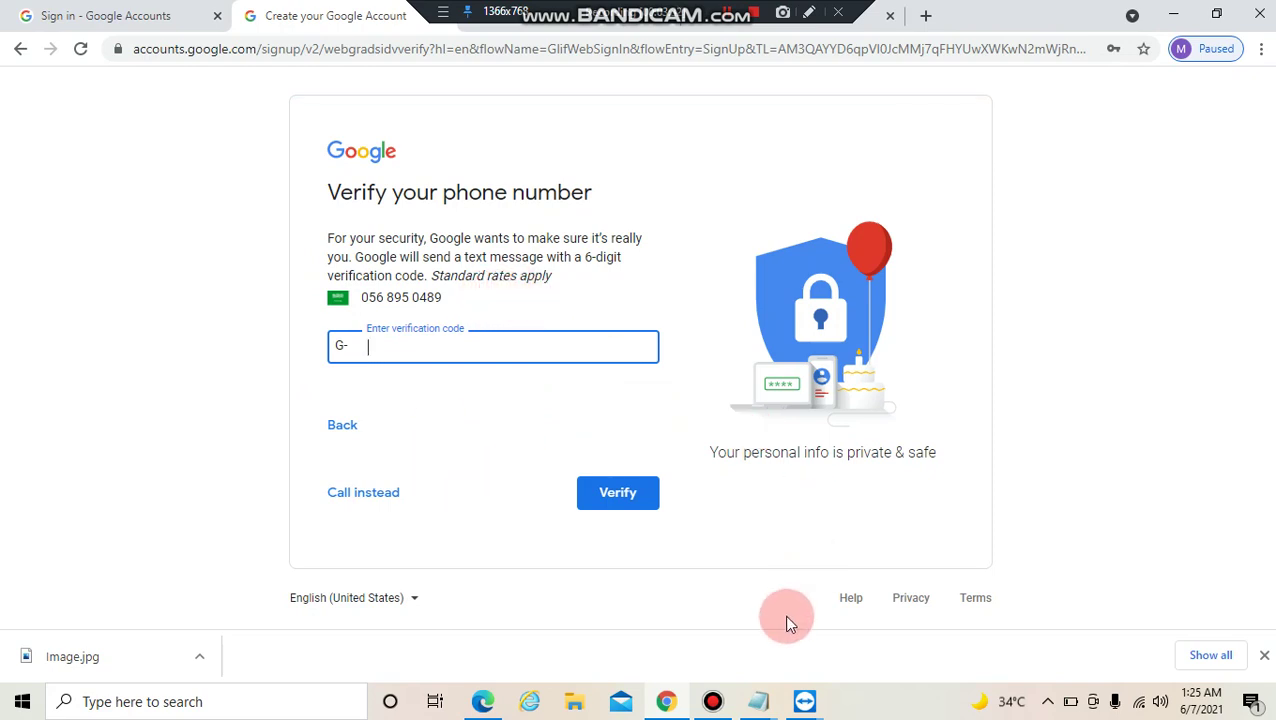
left_click(805, 701)
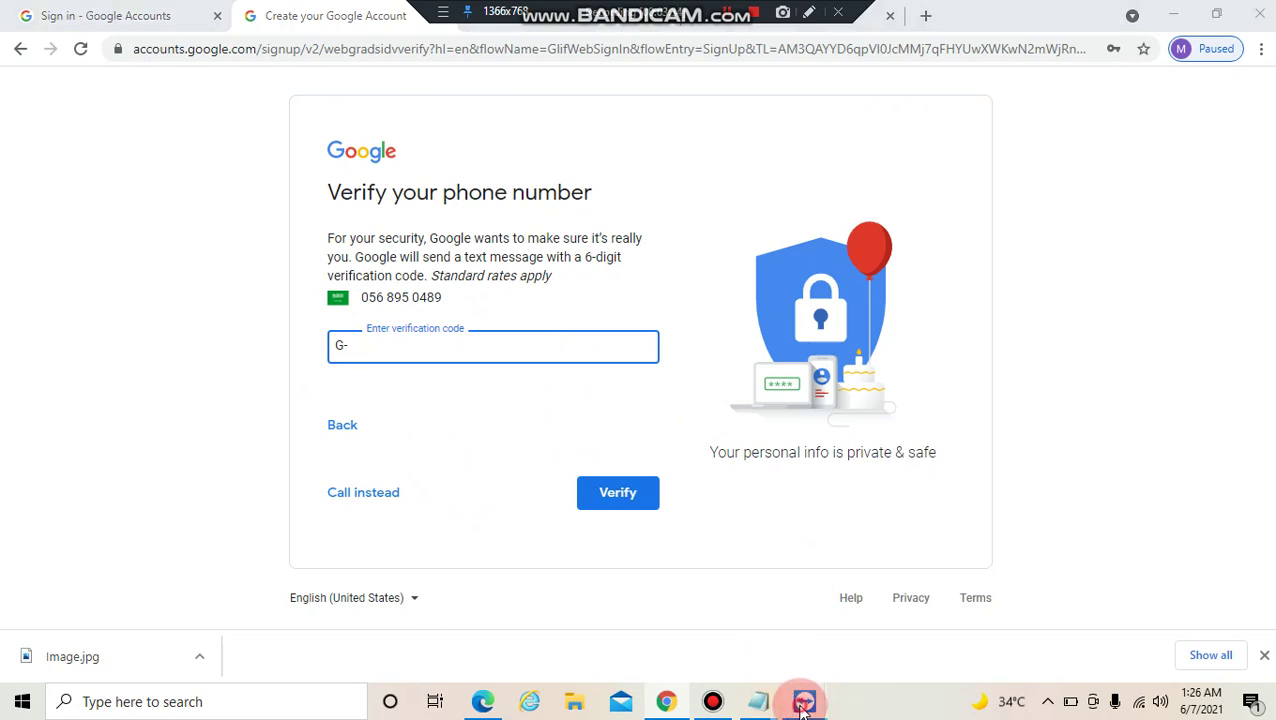
left_click(918, 632)
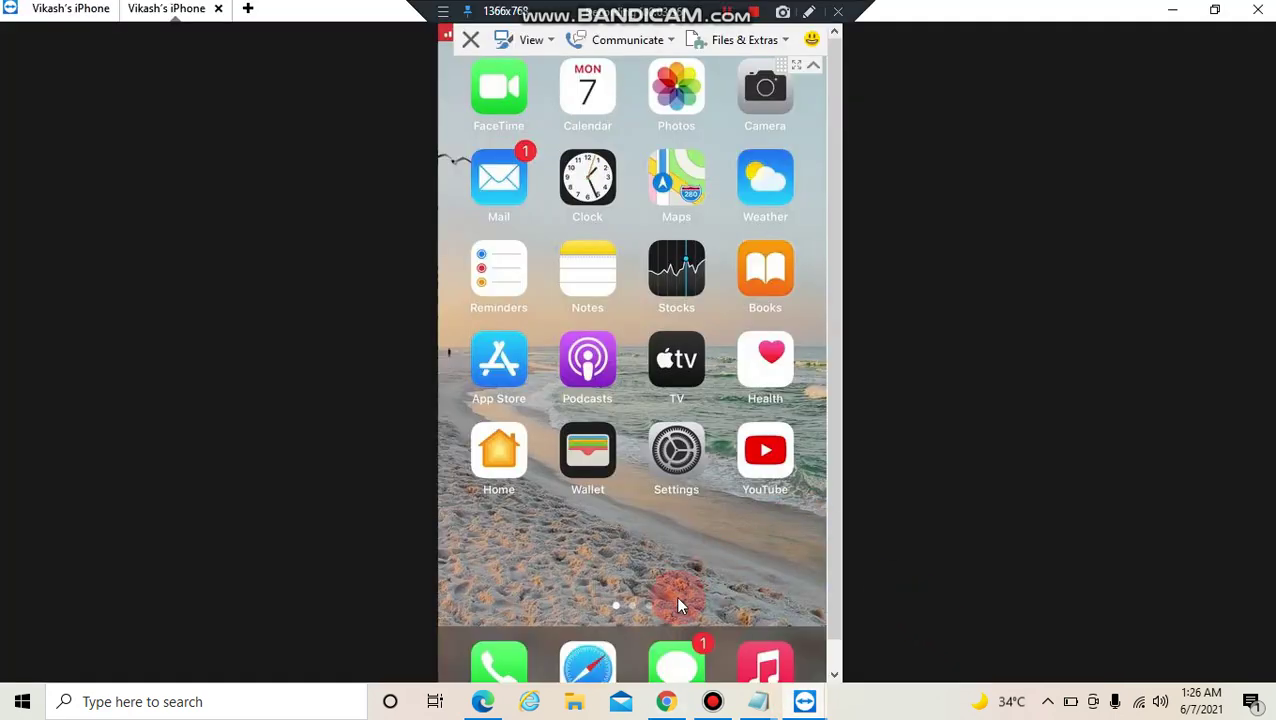
left_click(687, 654)
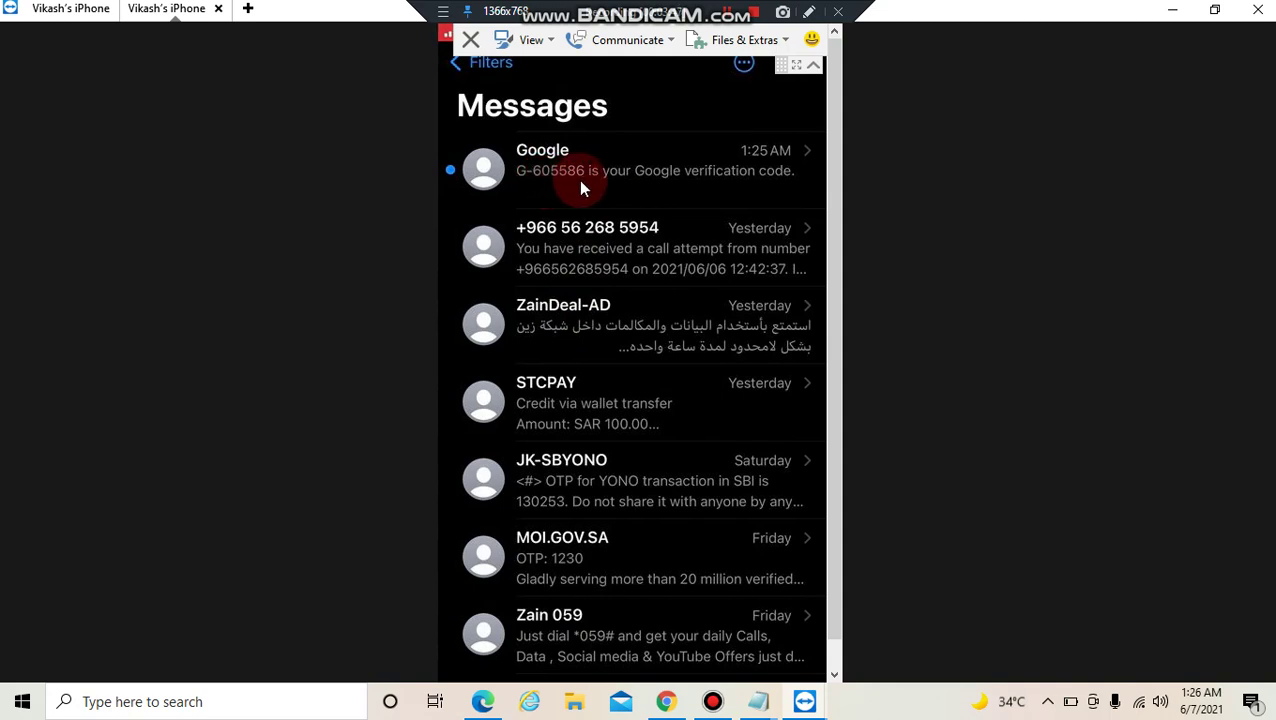
left_click(666, 704)
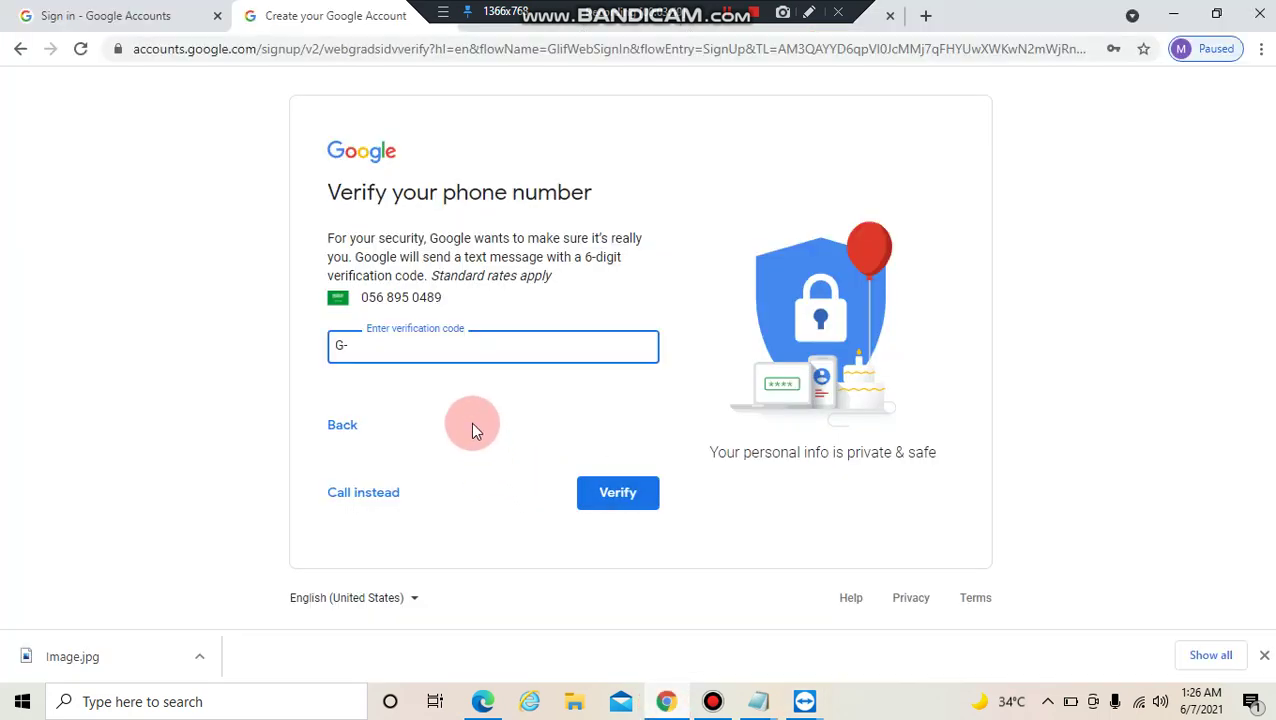
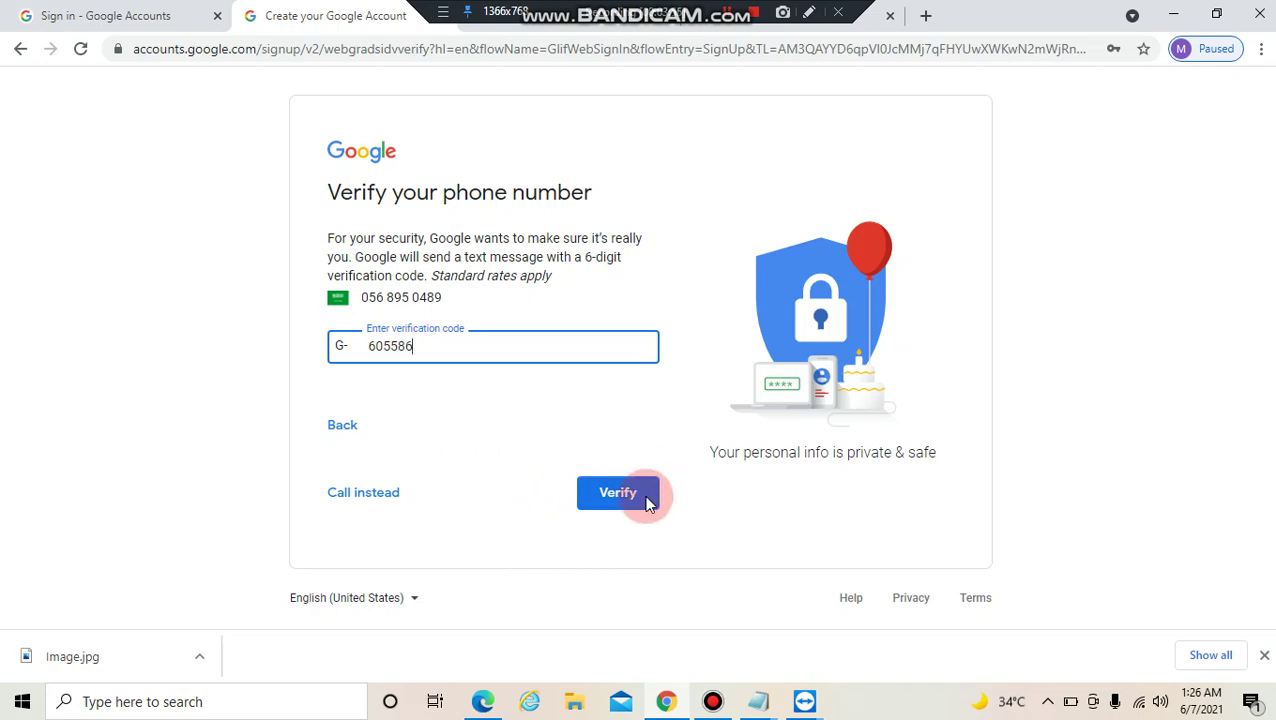
Enter the texted six-digit verification code and verify the phone
left_click(620, 493)
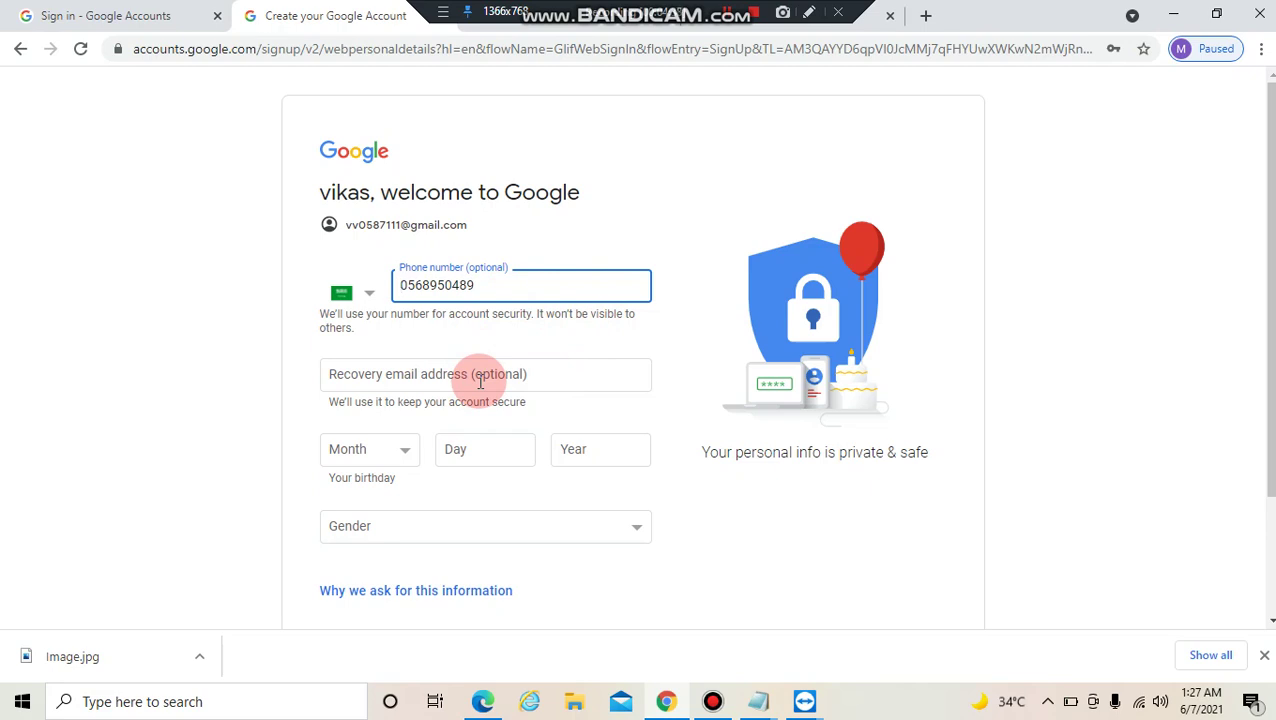
Copy the recovery address from the Notepad notes and paste it into the Recovery email field
left_click(568, 343)
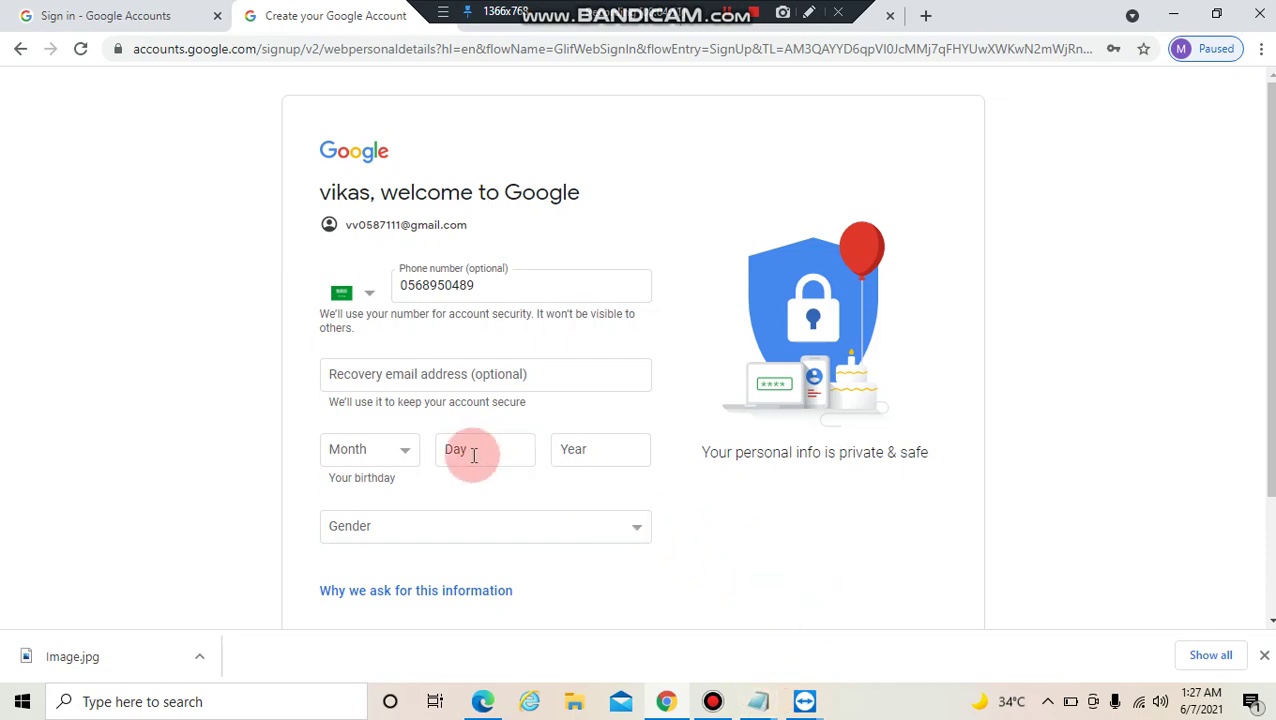
left_click(760, 702)
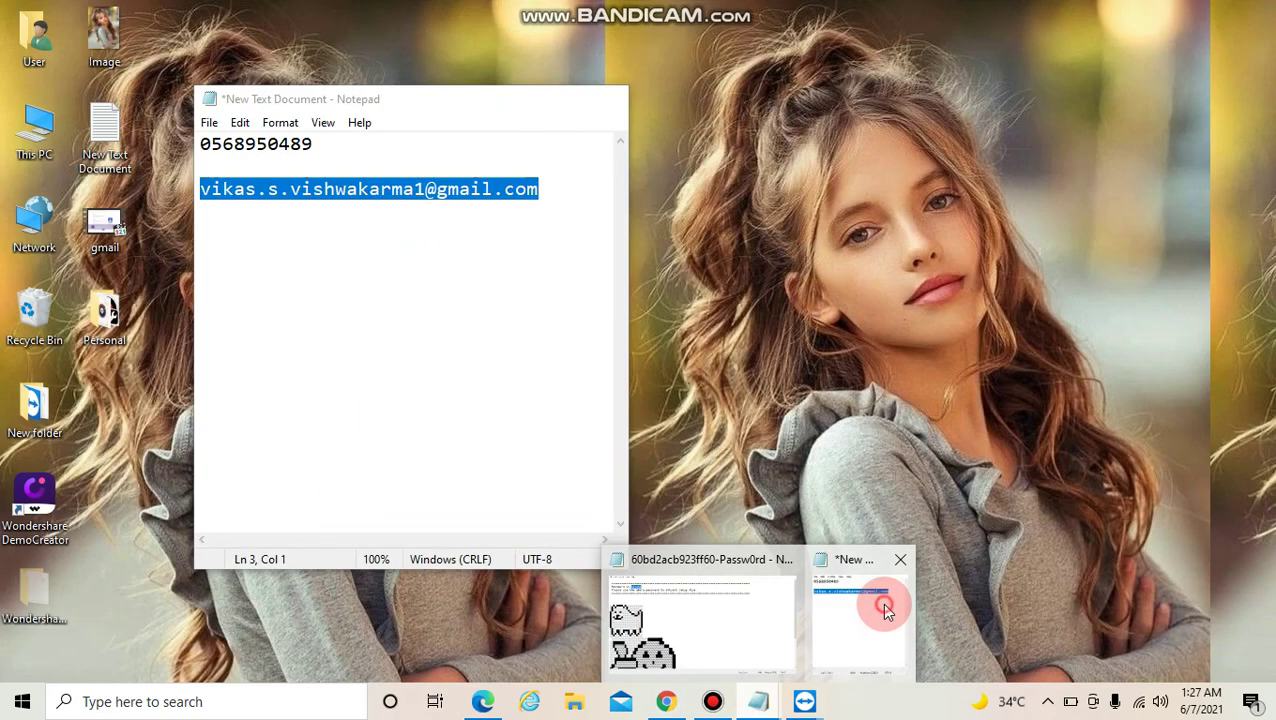
left_click(884, 608)
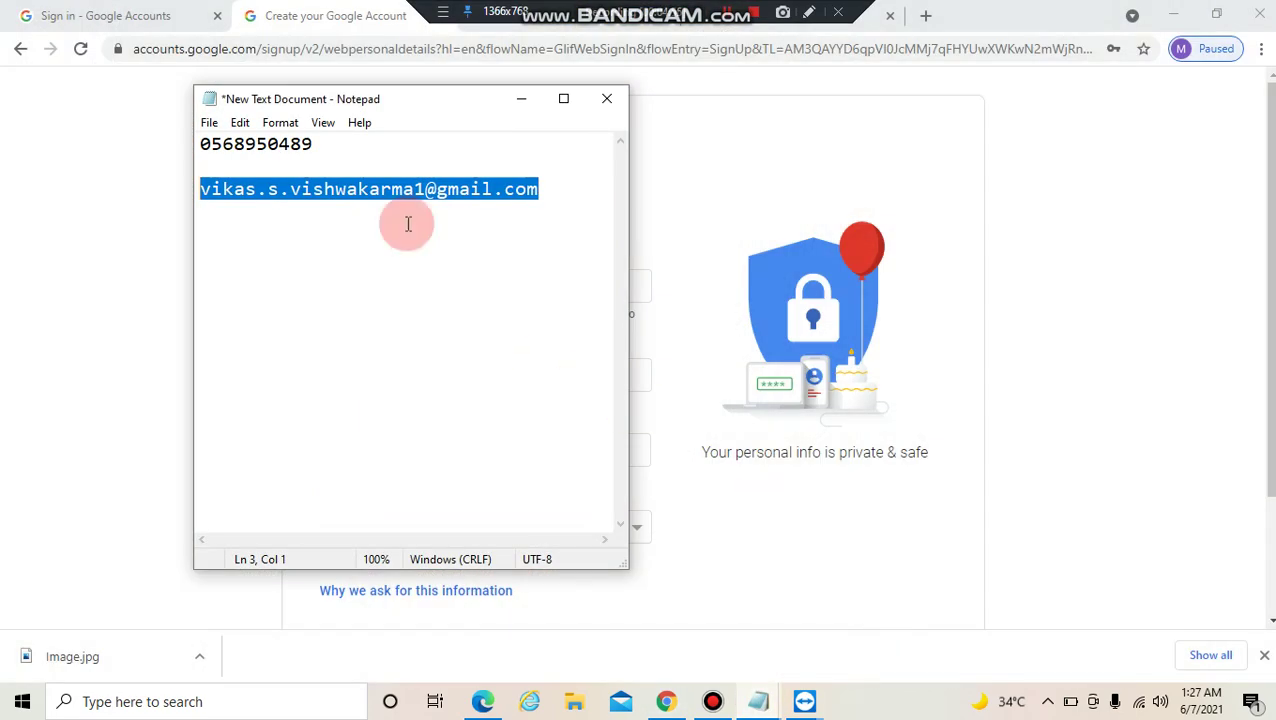
left_click(157, 183)
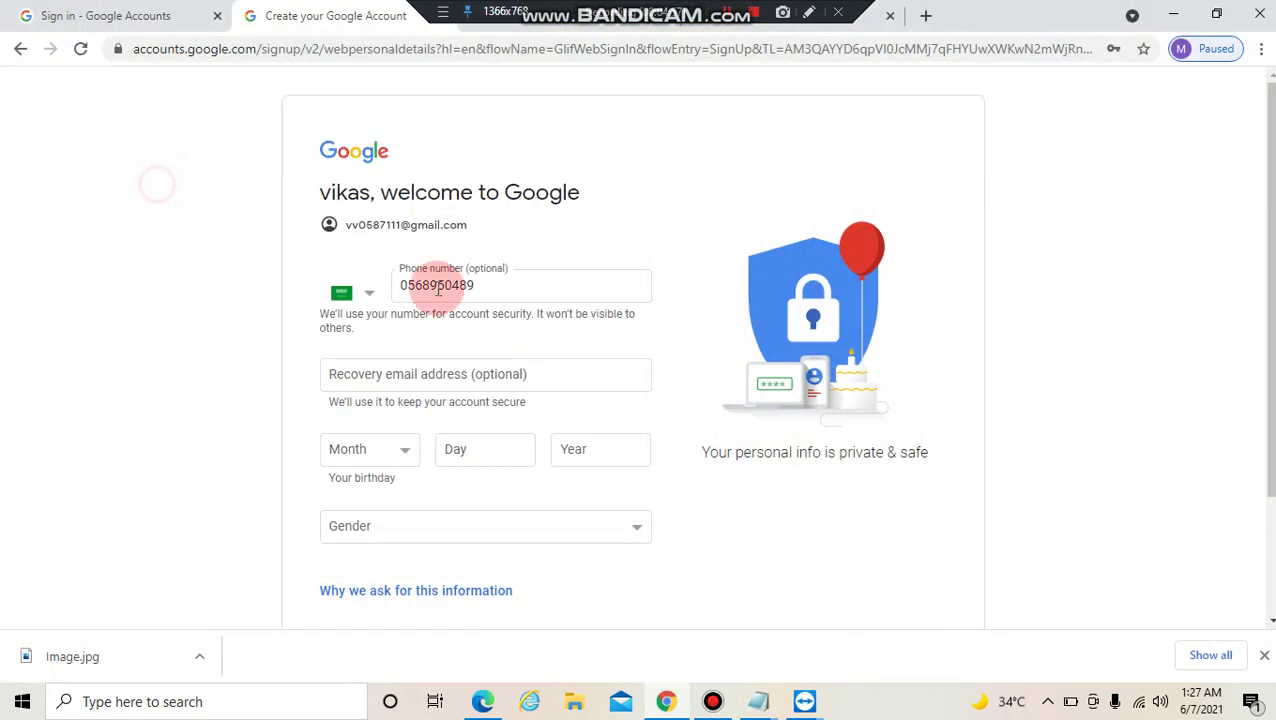
left_click(461, 375)
key("ctrl+v")
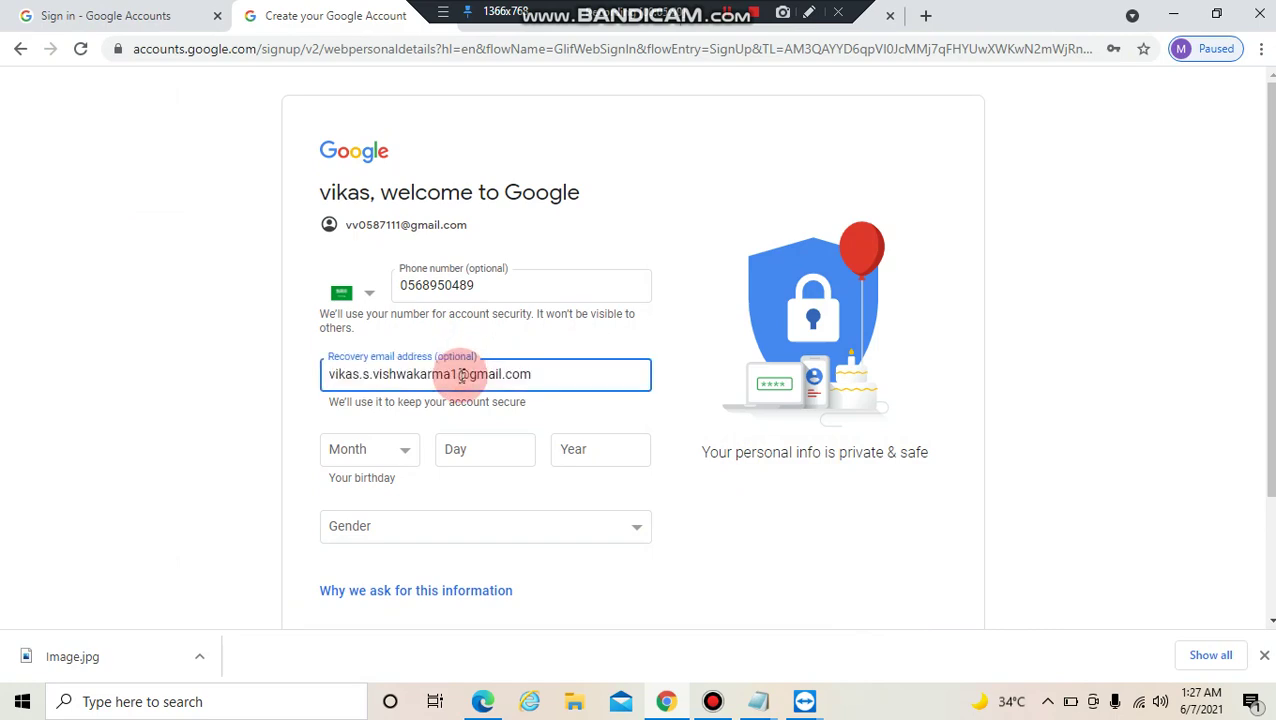
left_click(698, 509)
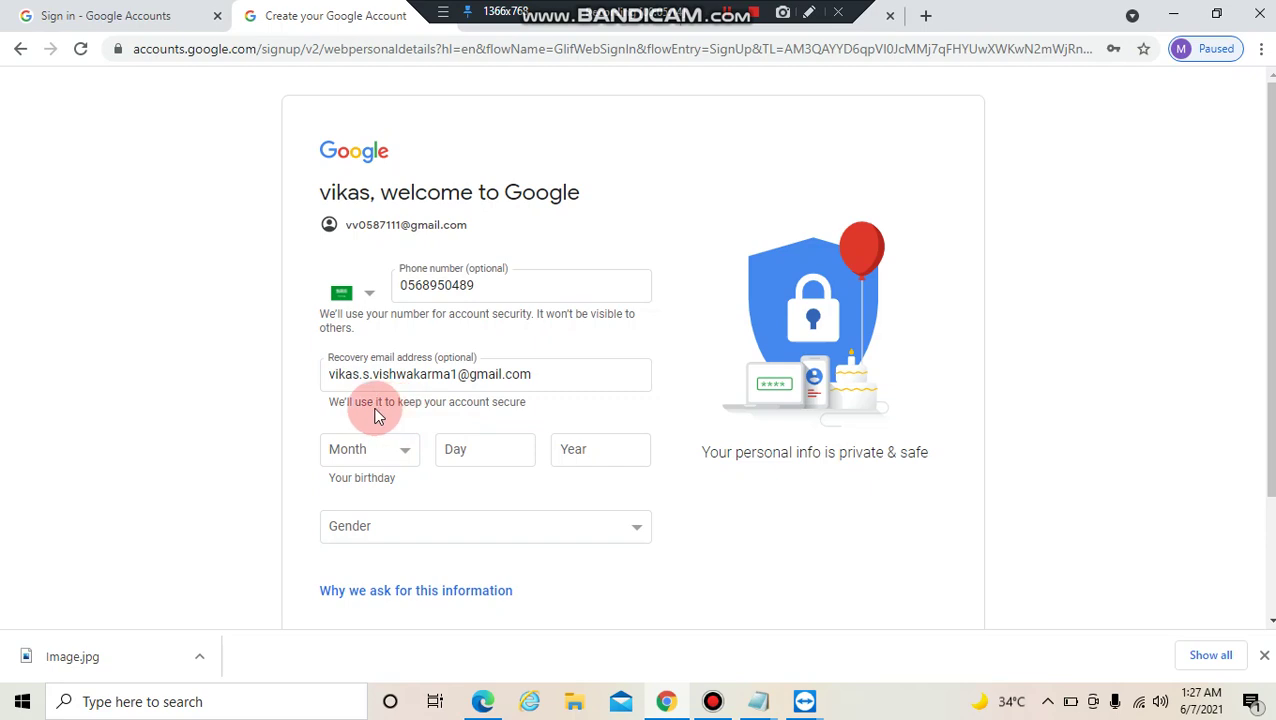
left_click(404, 452)
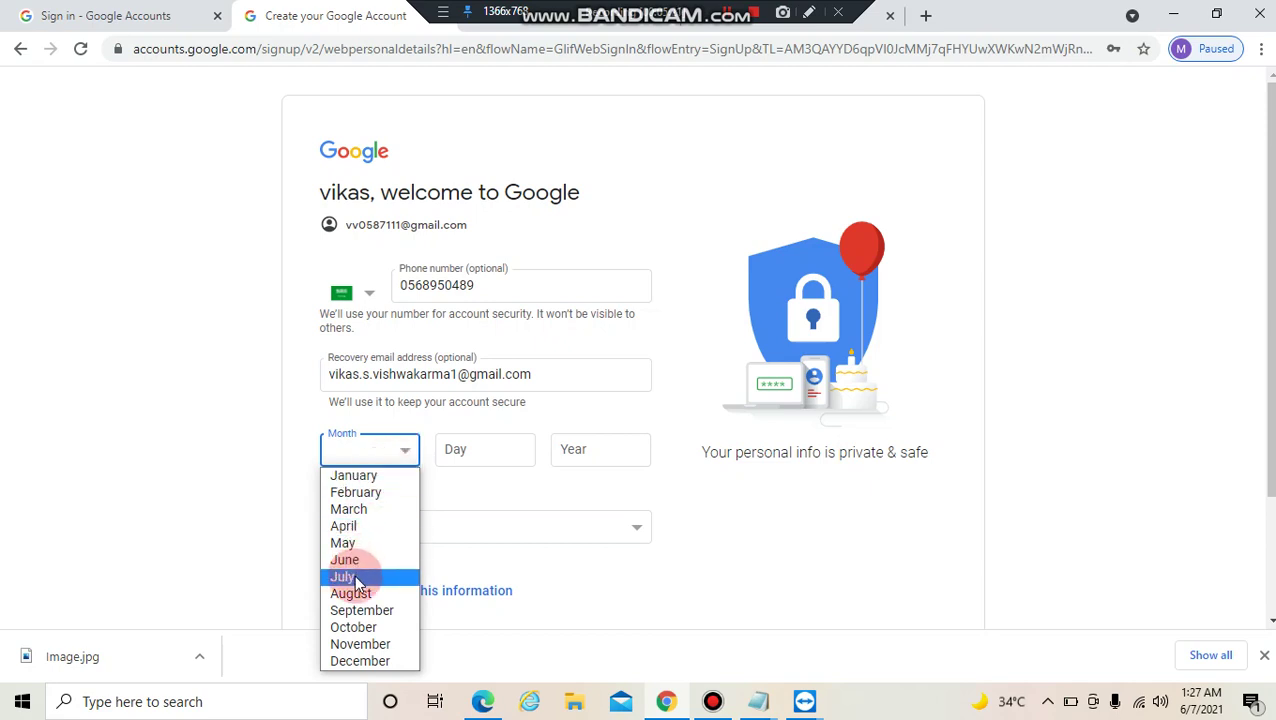
left_click(347, 578)
left_click(481, 456)
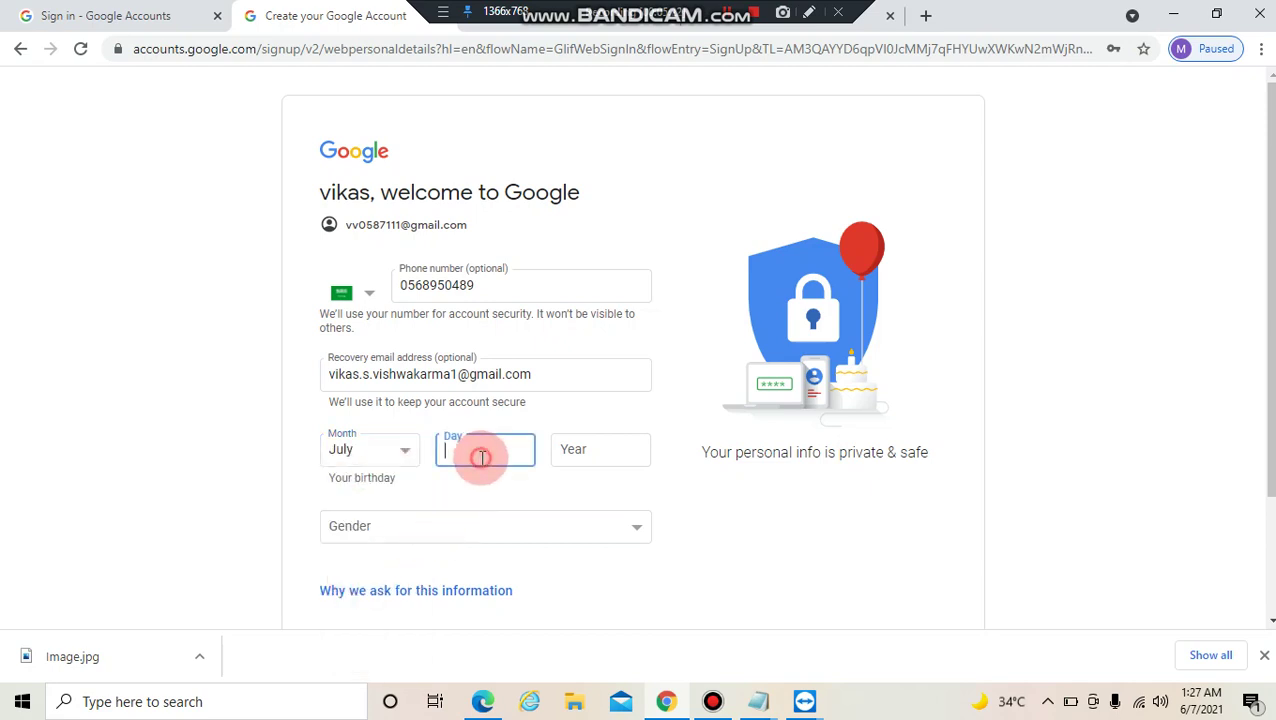
type("12")
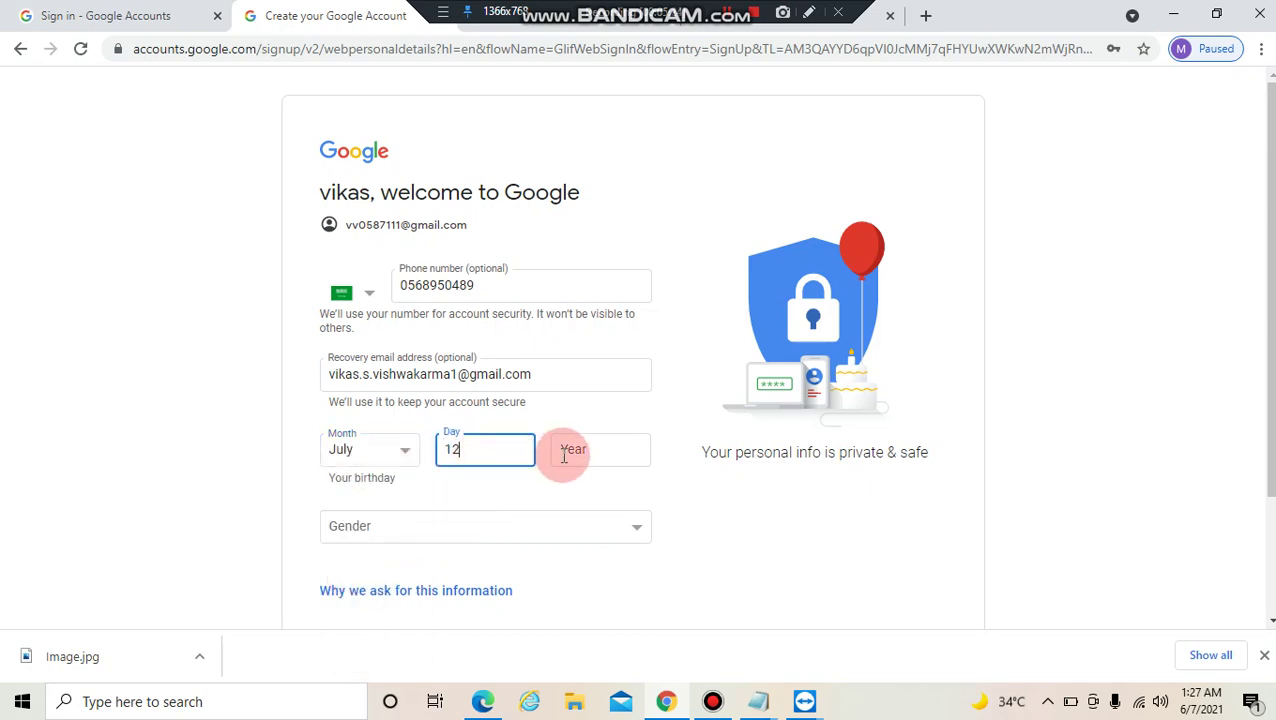
left_click(562, 455)
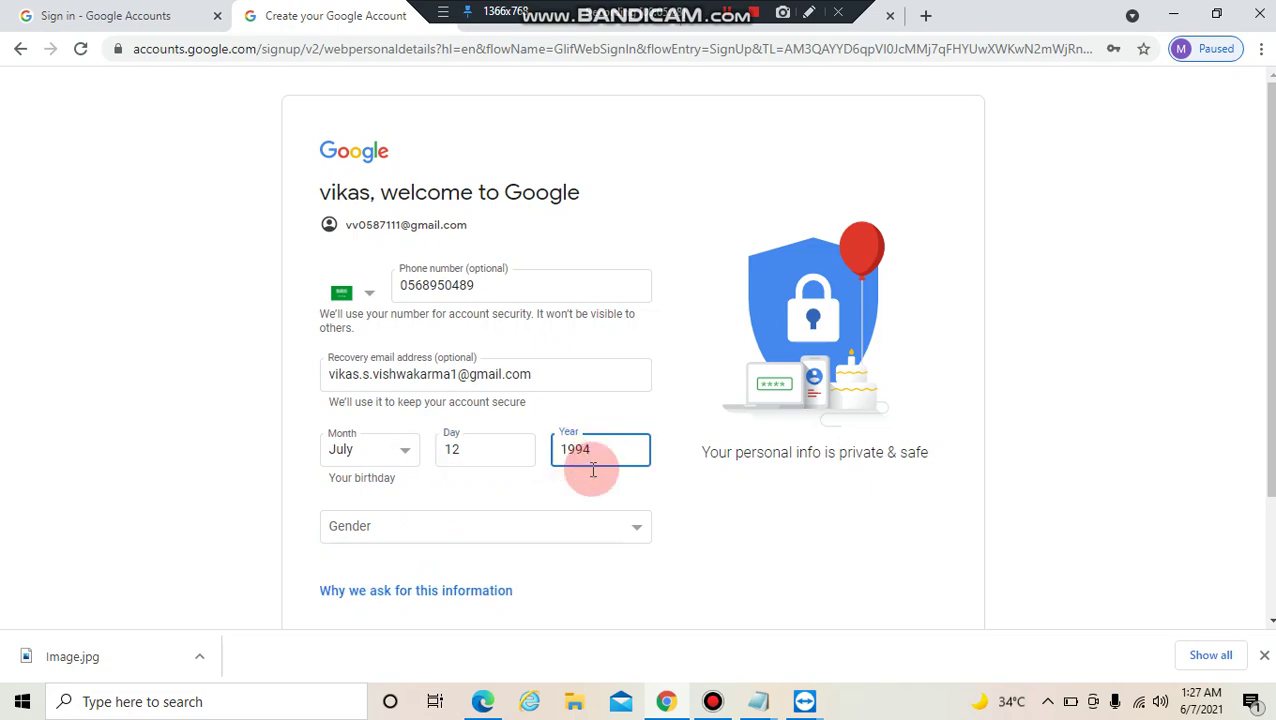
left_click(730, 539)
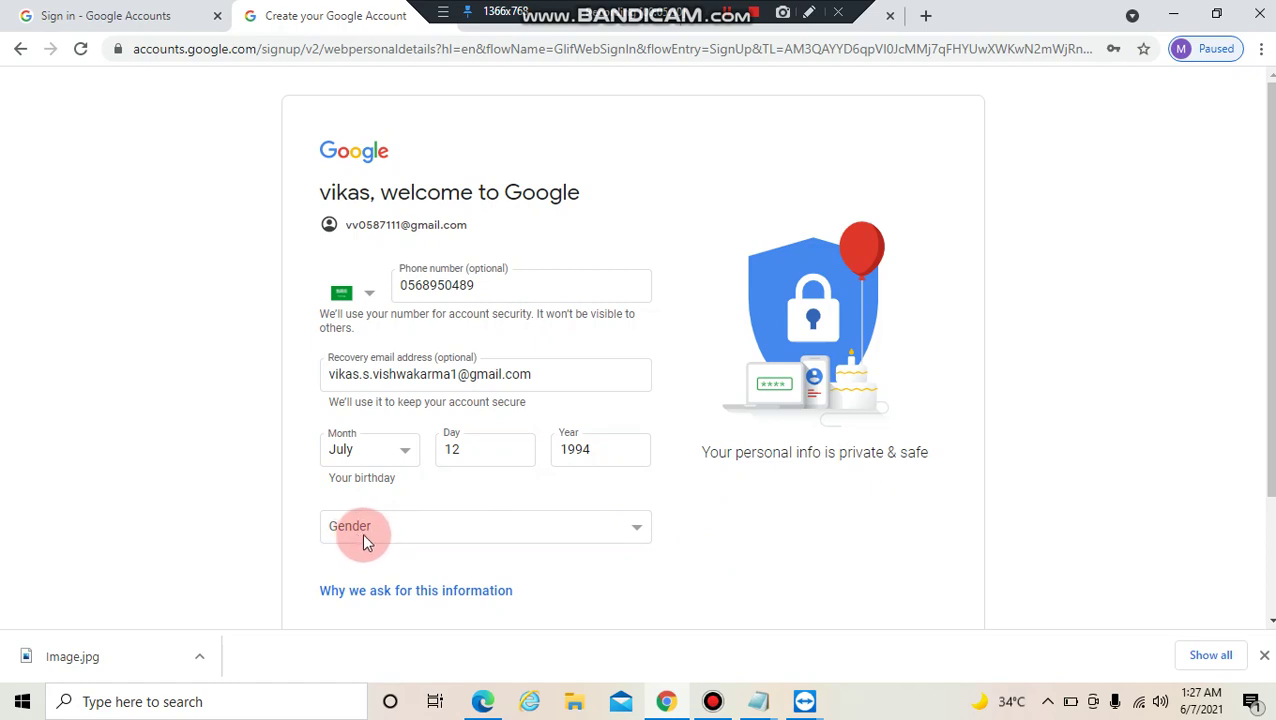
left_click(638, 530)
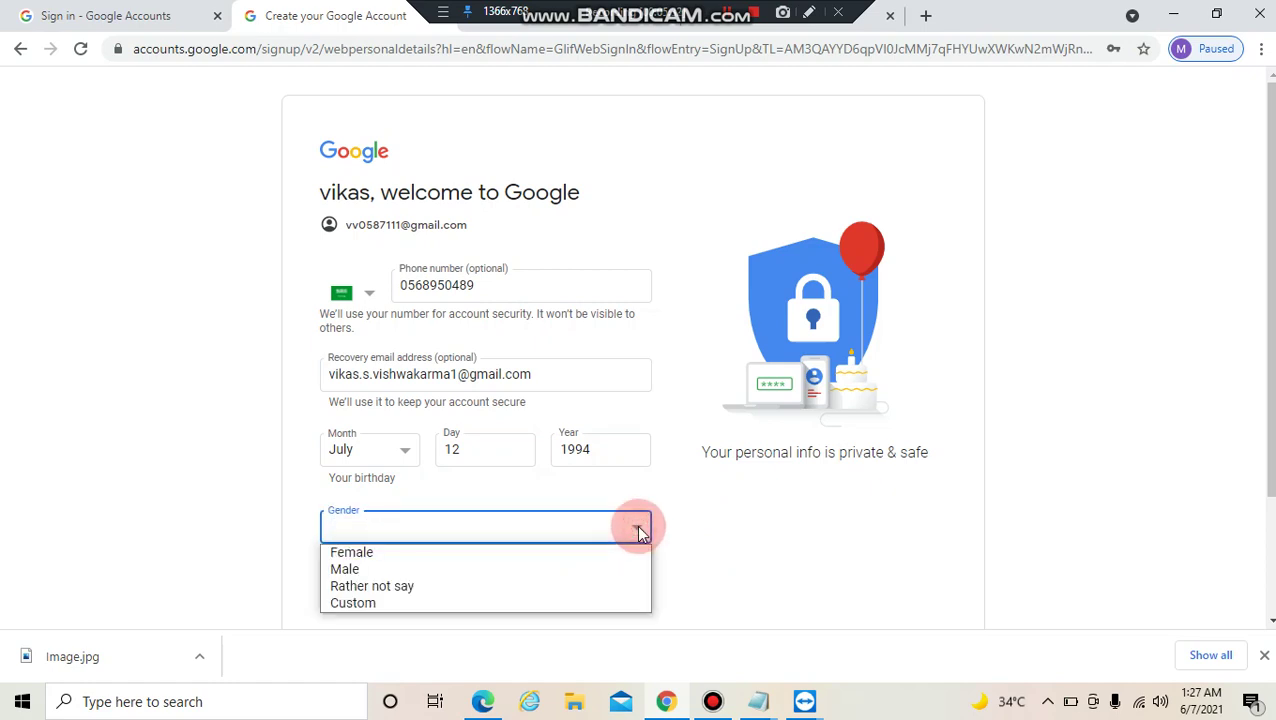
left_click(352, 572)
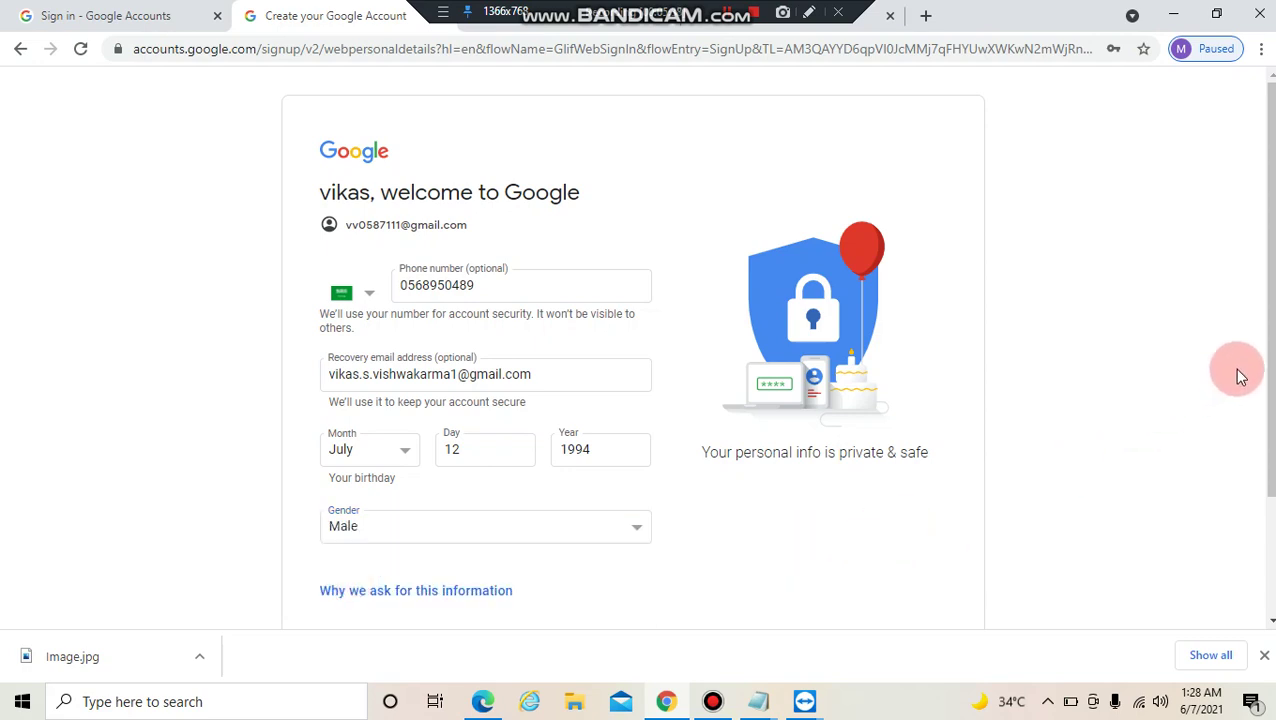
left_click_drag(1266, 362, 1265, 468)
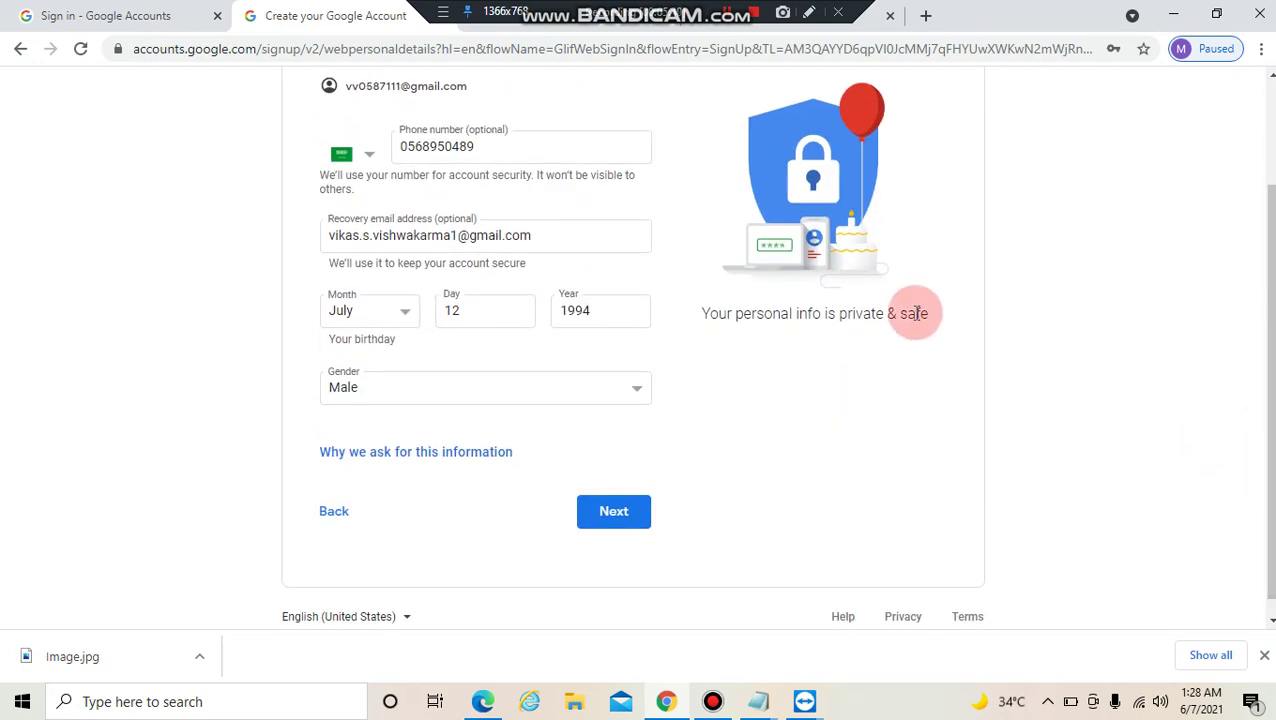
Submit the personal details and choose Yes, I'm in to add the number to Google services
left_click(607, 513)
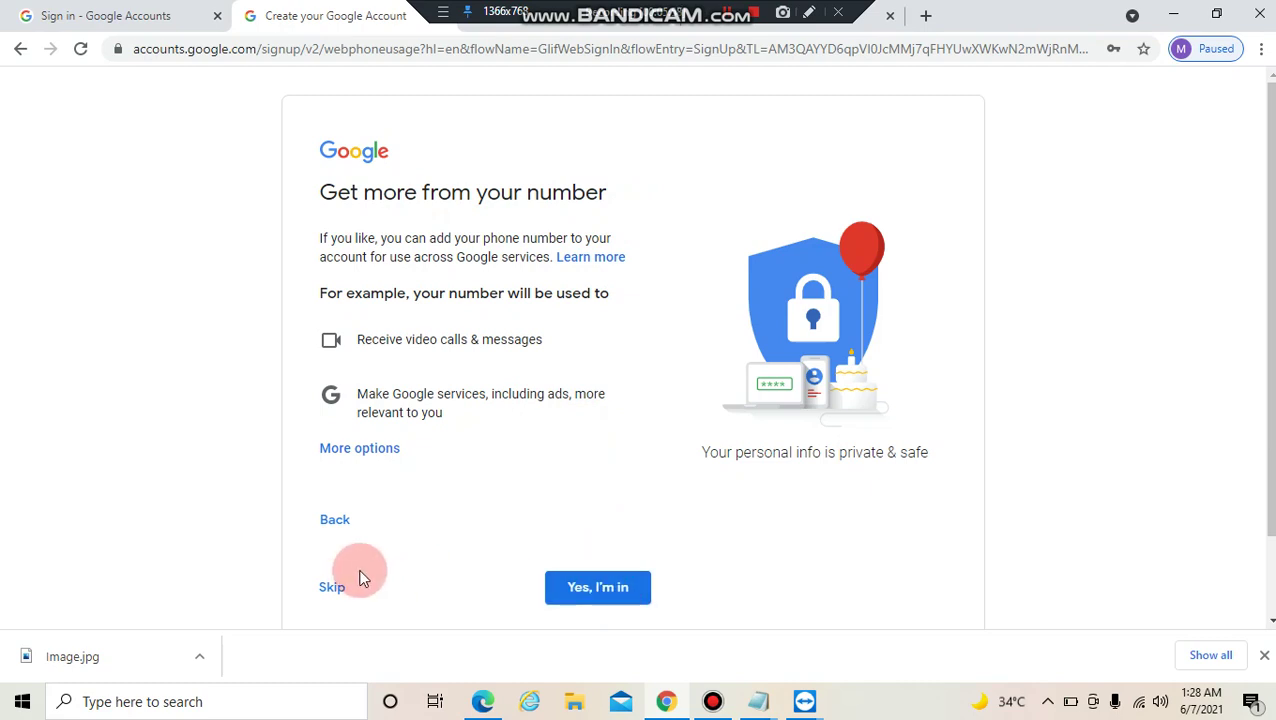
left_click(597, 588)
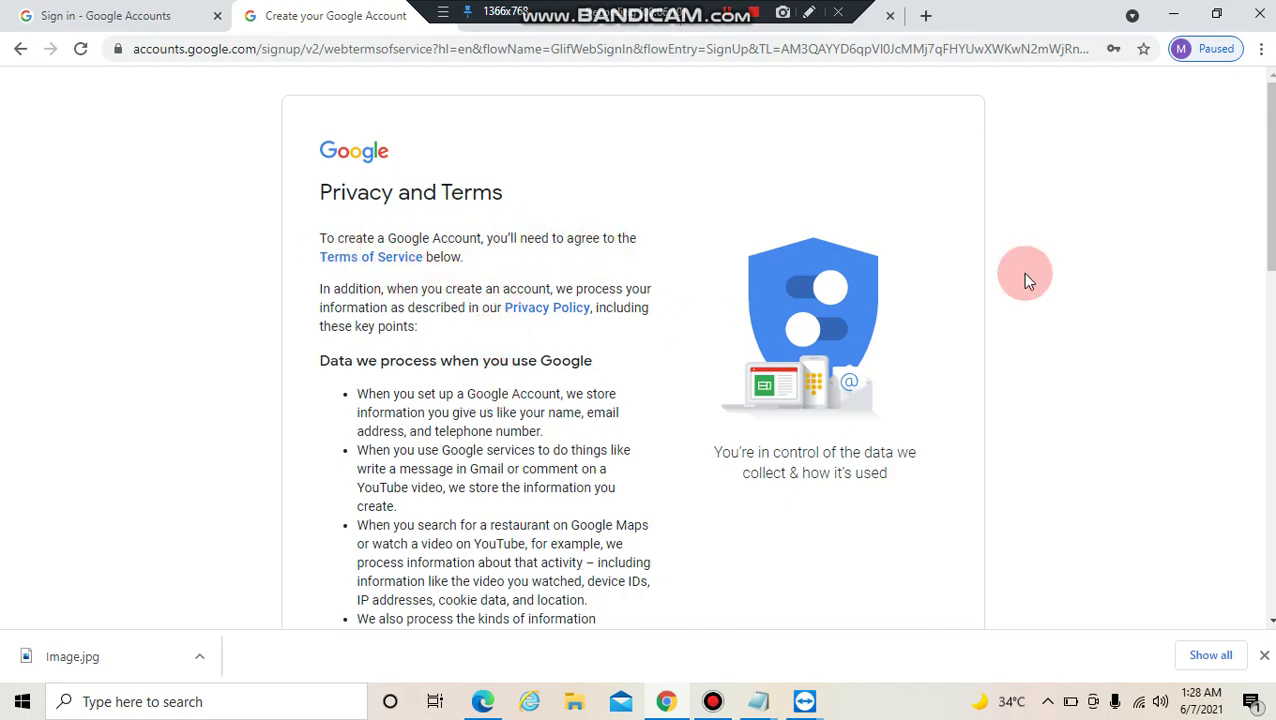
Accept Google's Privacy and Terms to finish creating the account
left_click_drag(1270, 200, 1268, 537)
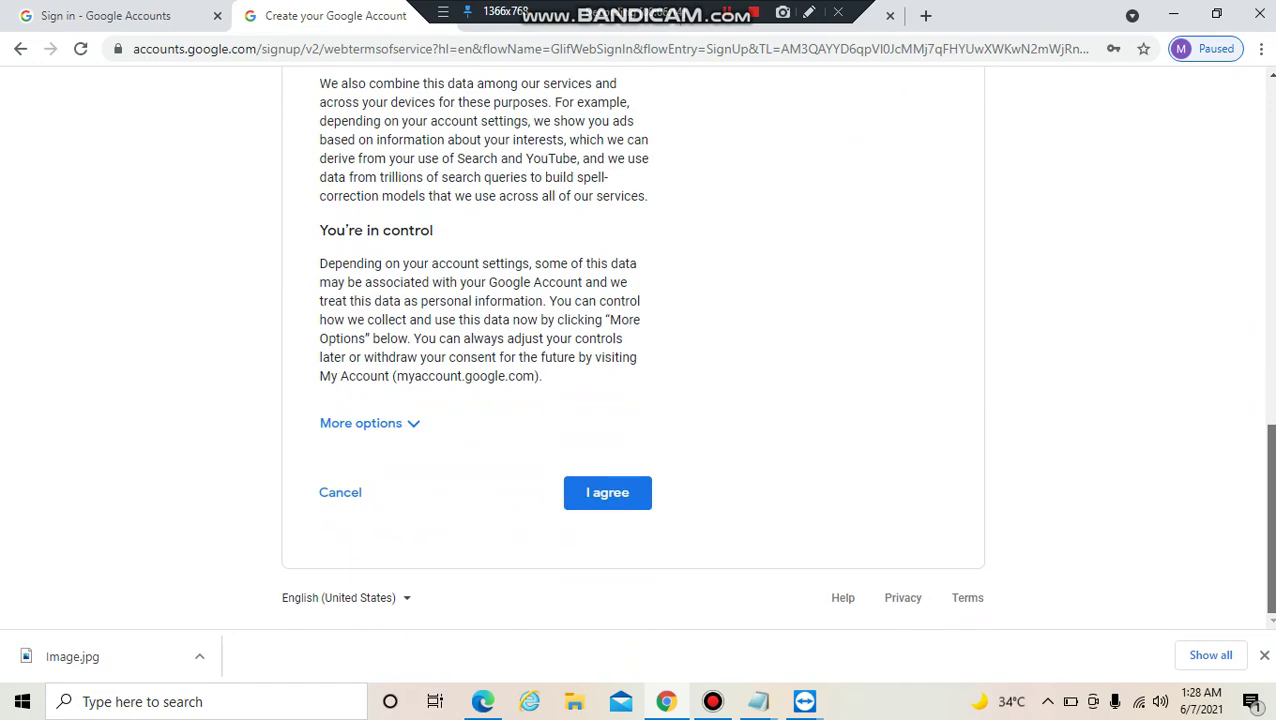
left_click(593, 492)
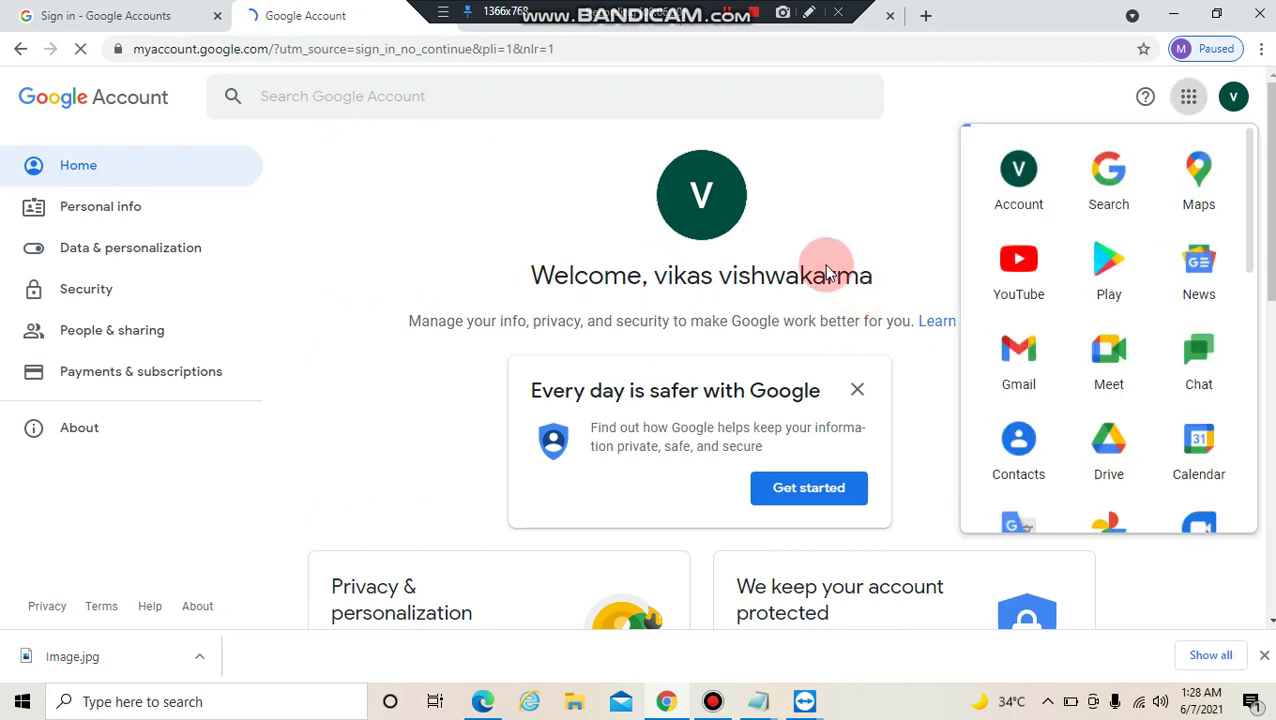
Close the Google apps grid, reopen it briefly, then dismiss it to reveal the Google Account home
left_click(880, 240)
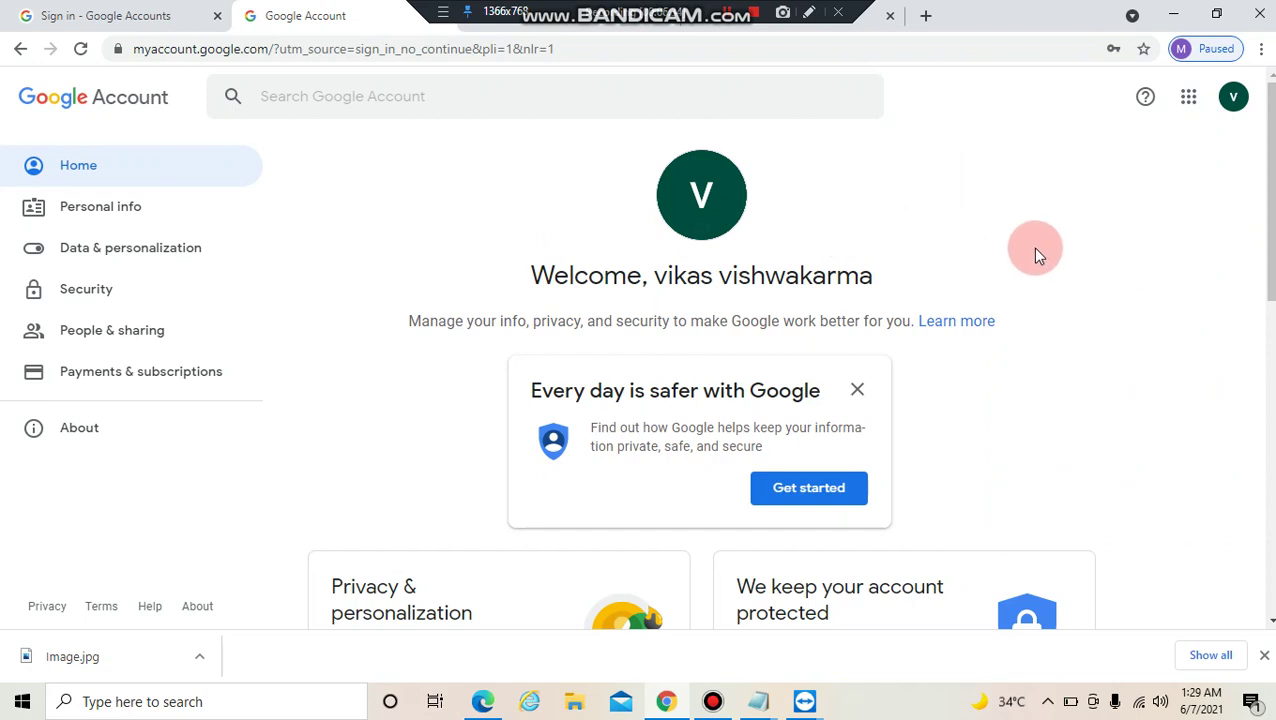
left_click(1188, 96)
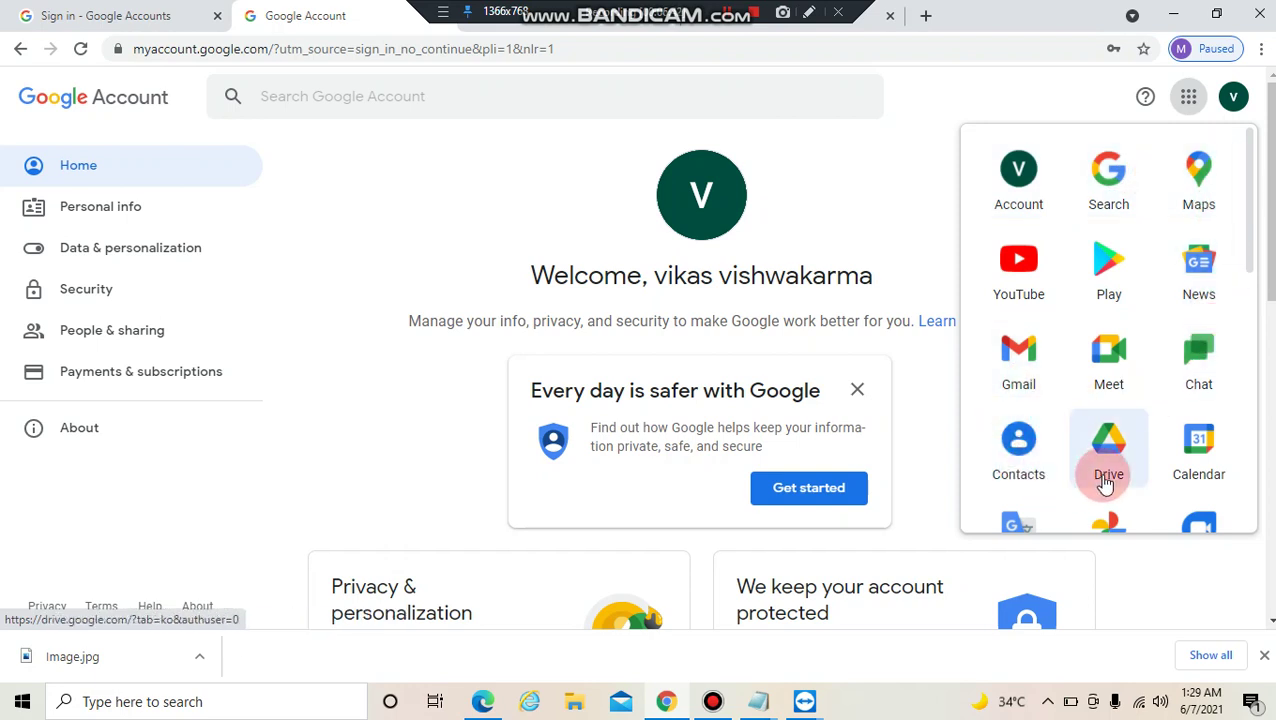
left_click(911, 197)
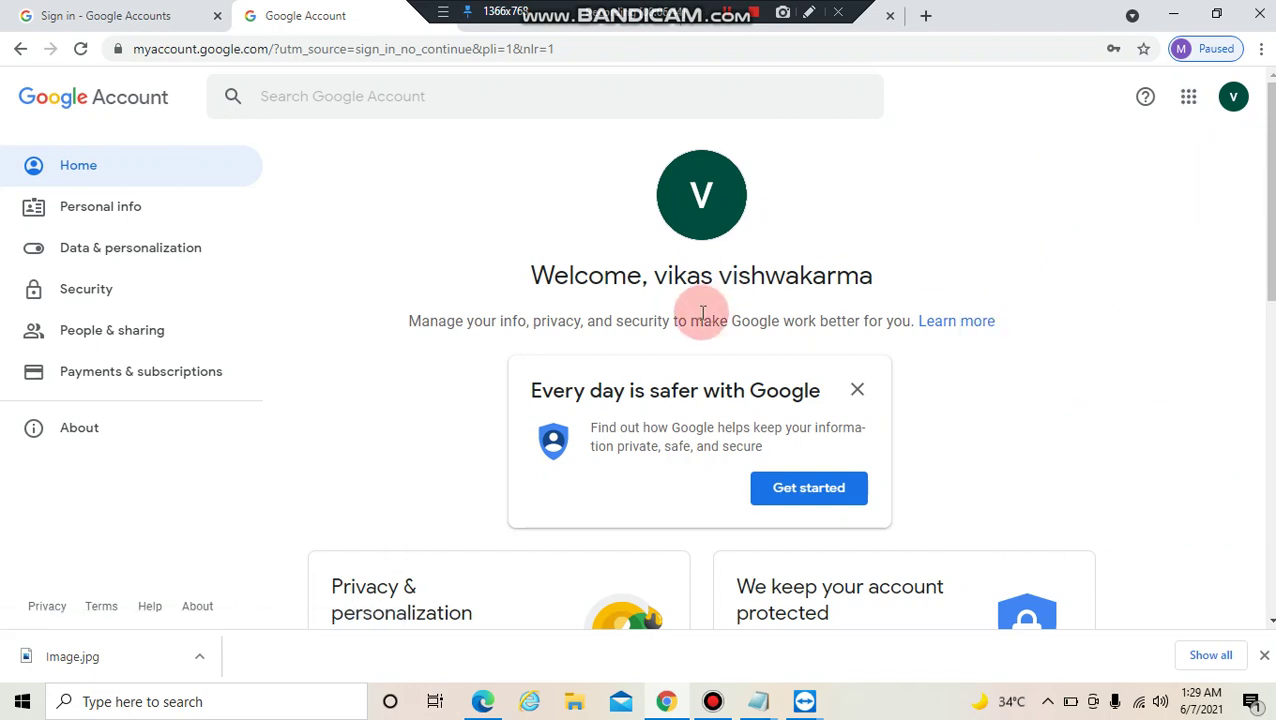